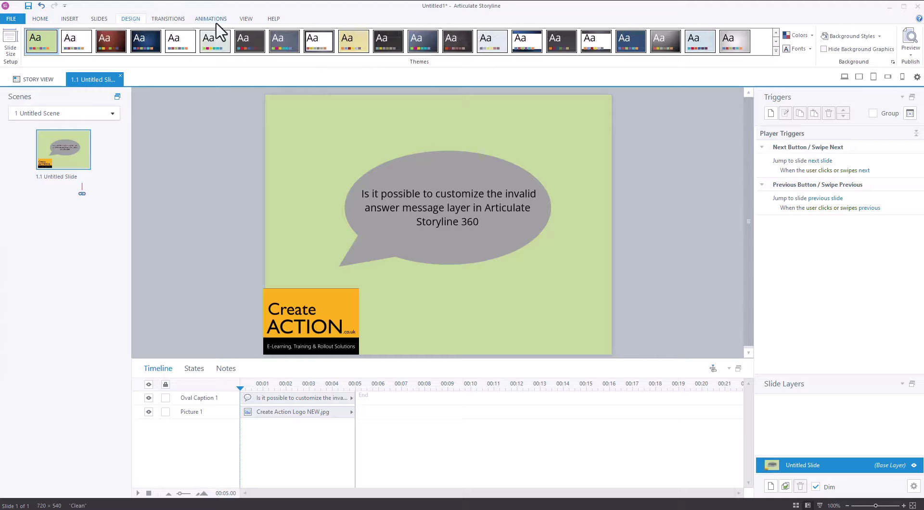
Insert a new graded question slide of the built-in Multiple Response type
click(100, 19)
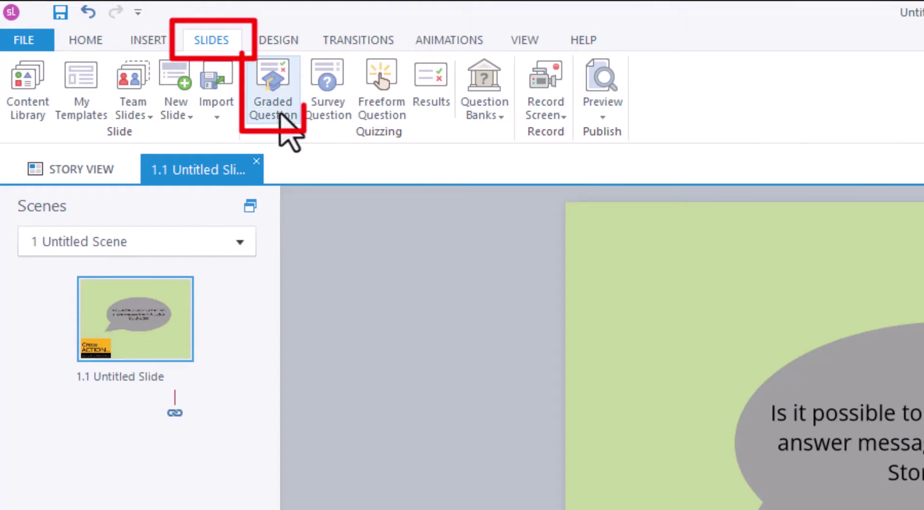
click(288, 118)
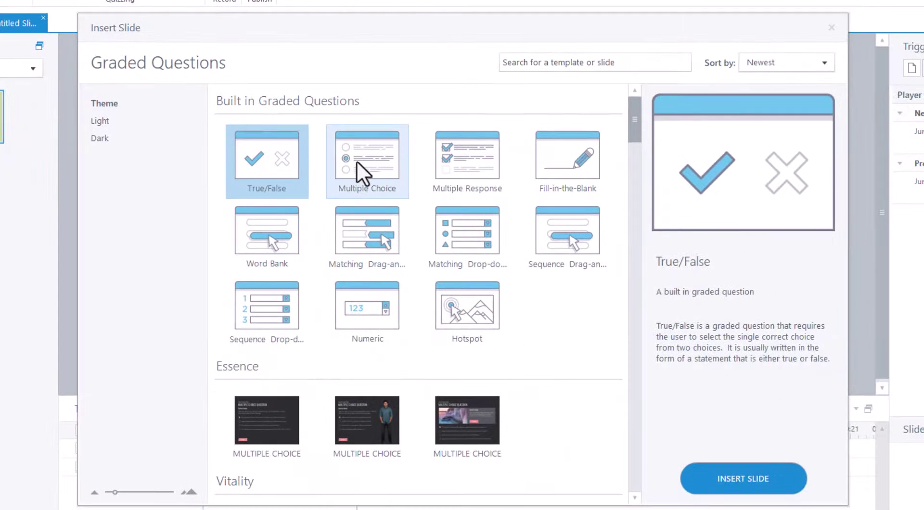
click(358, 161)
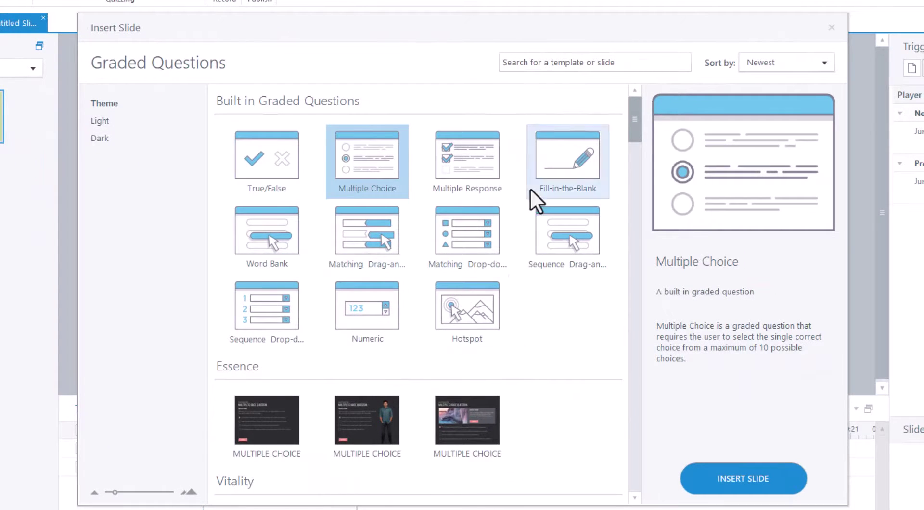
click(467, 159)
click(739, 481)
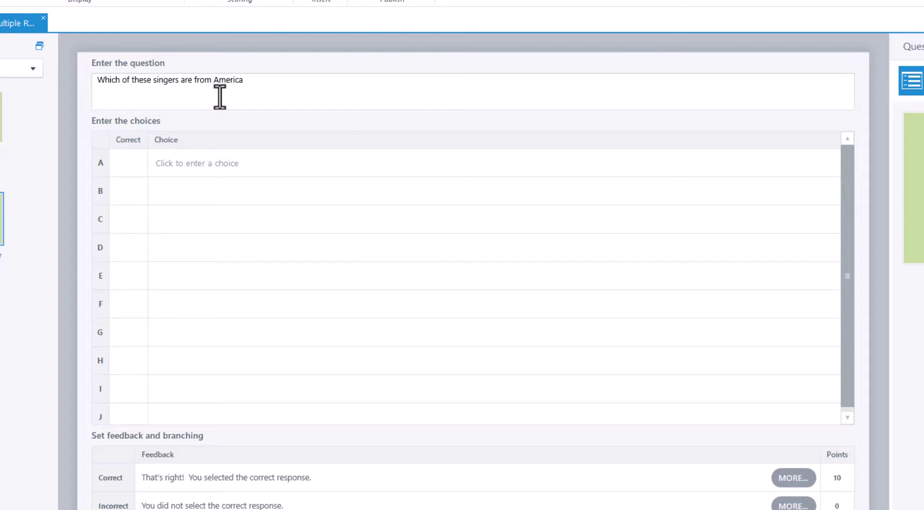
Enter Elvis, Madonna and Britney as answer choices A to C, and start the fourth choice
click(200, 166)
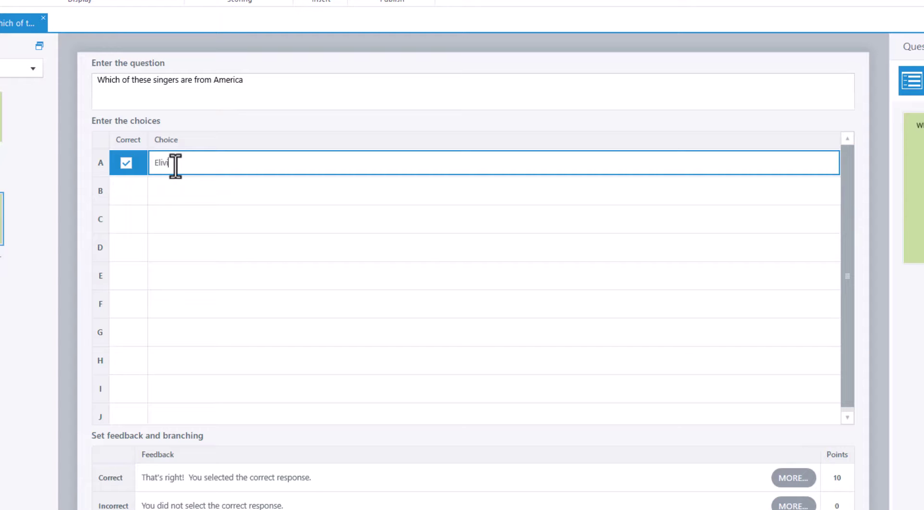
text(Elvis)
key(Return)
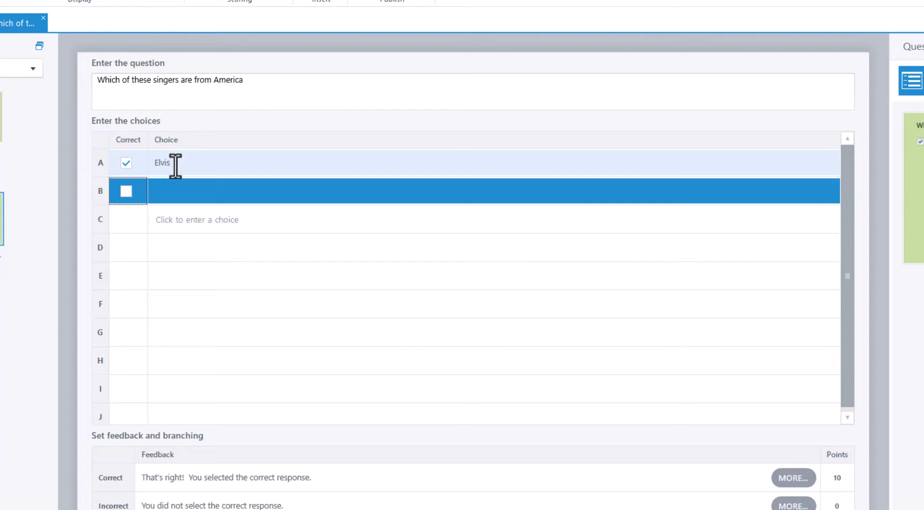
text(Madonna)
key(Return)
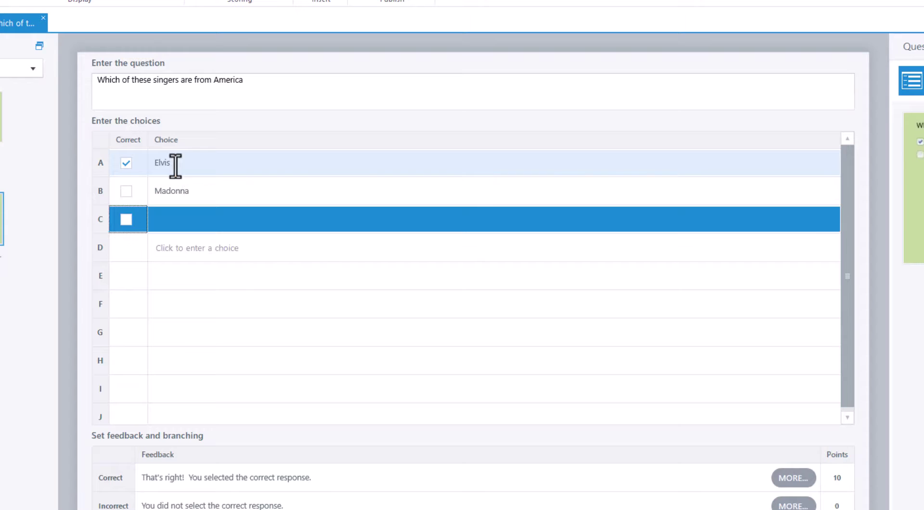
text(M)
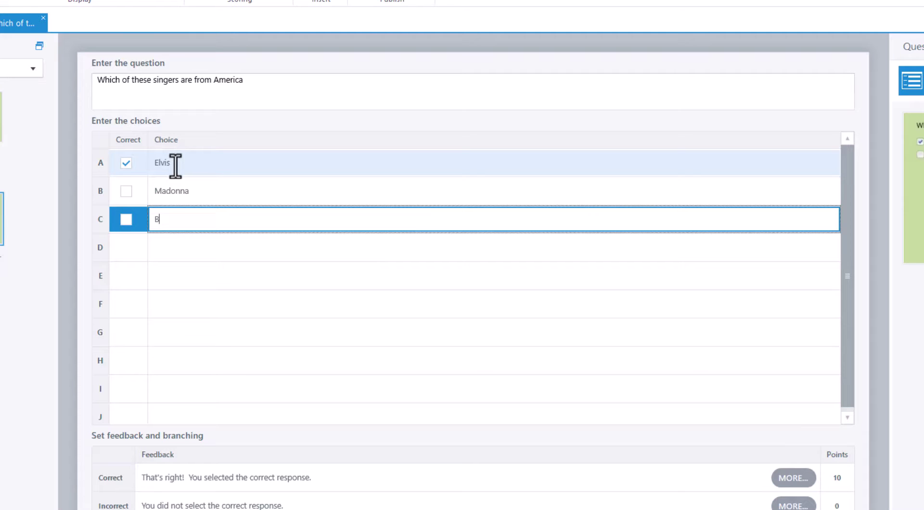
key(Return)
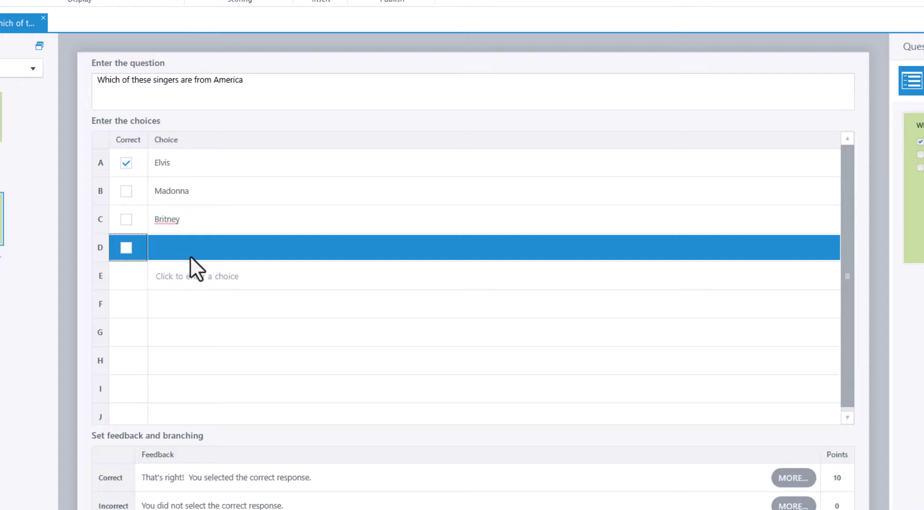
click(211, 256)
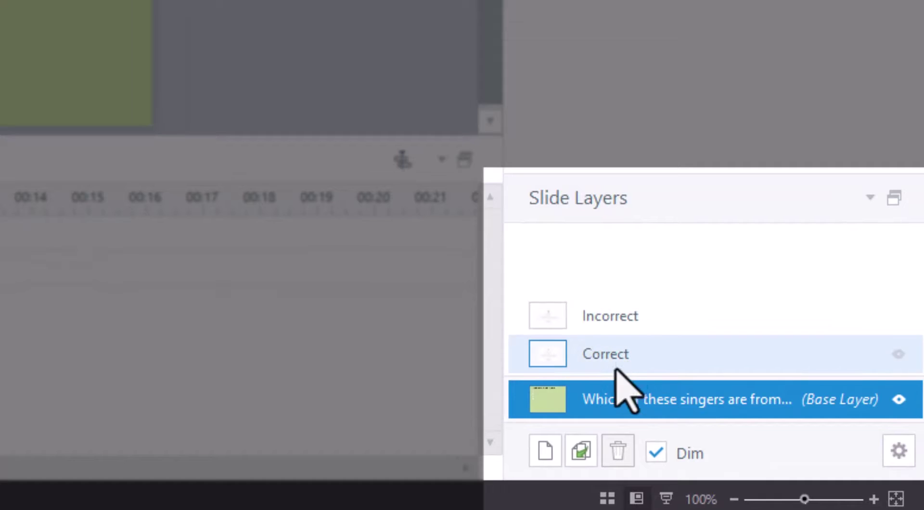
Examine the question slide's Correct and Incorrect feedback layers, comparing with the first slide
click(613, 360)
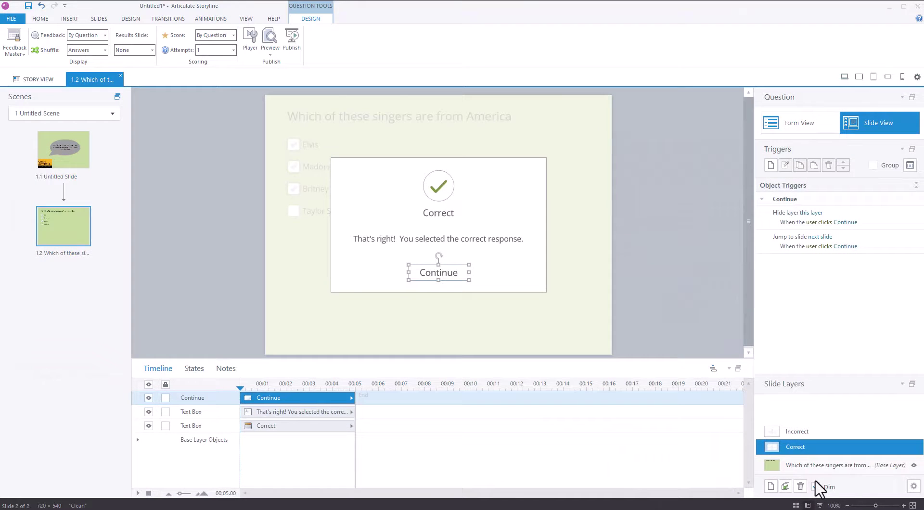
click(807, 432)
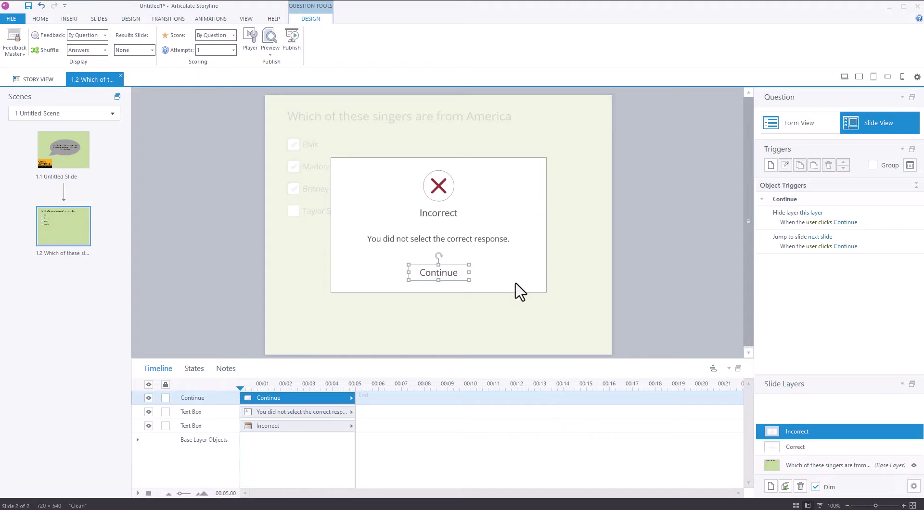
click(77, 166)
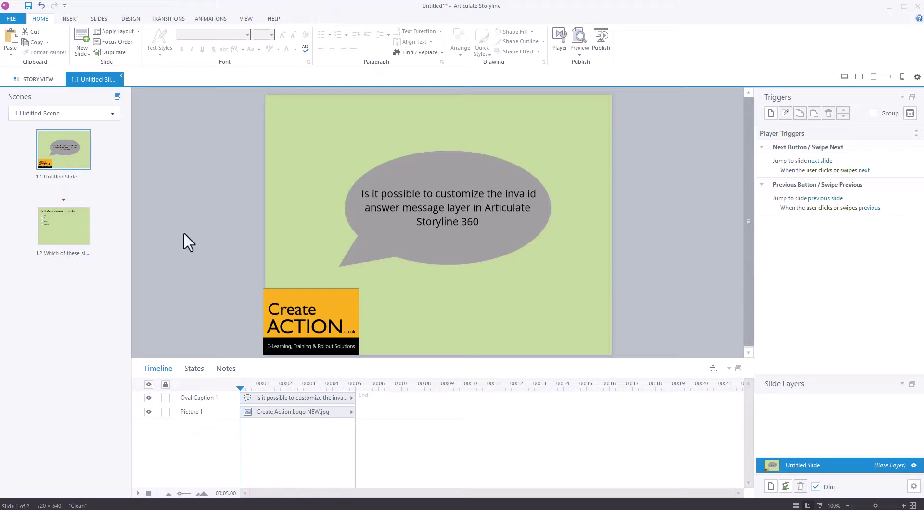
click(72, 238)
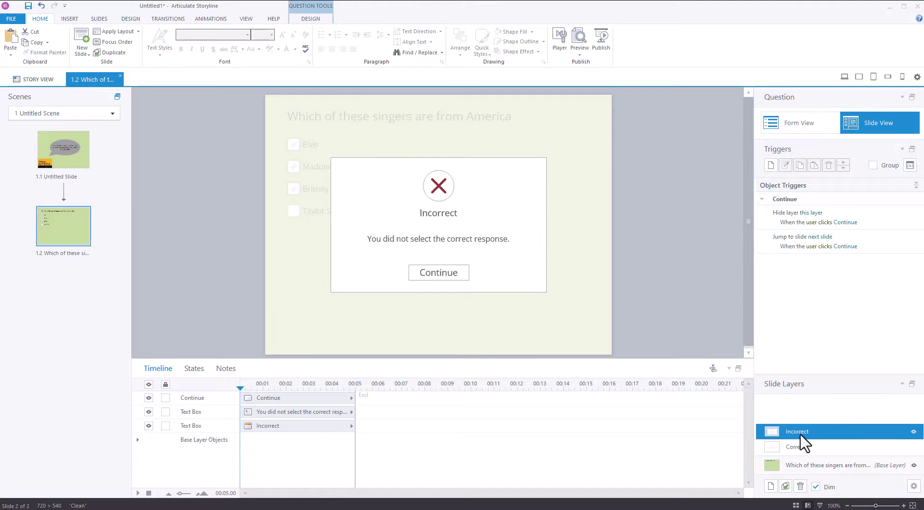
Replace the title on the Incorrect feedback layer with "Sorry, that's the correct answer"
click(449, 217)
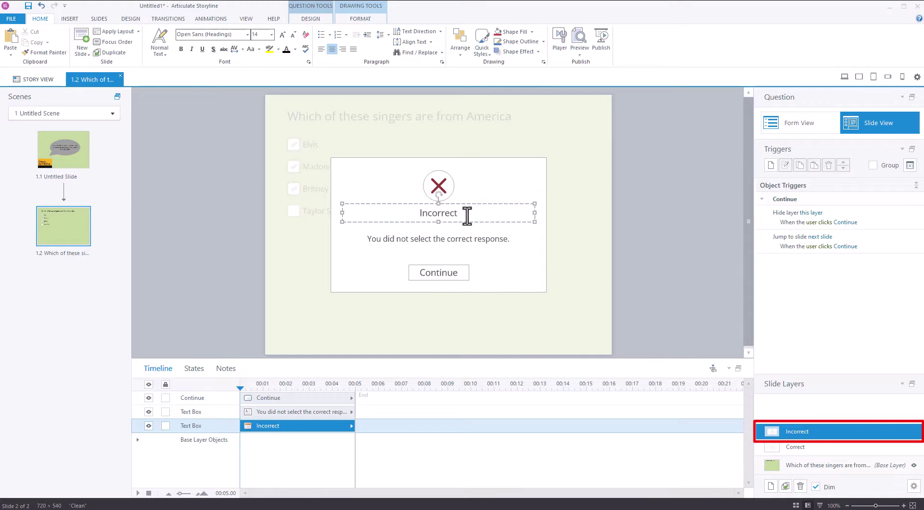
drag(467, 216, 398, 210)
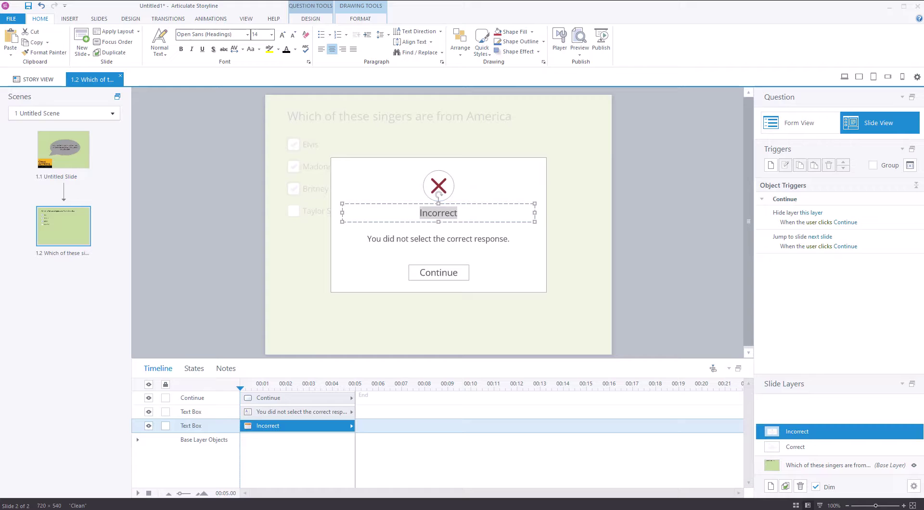
text(W)
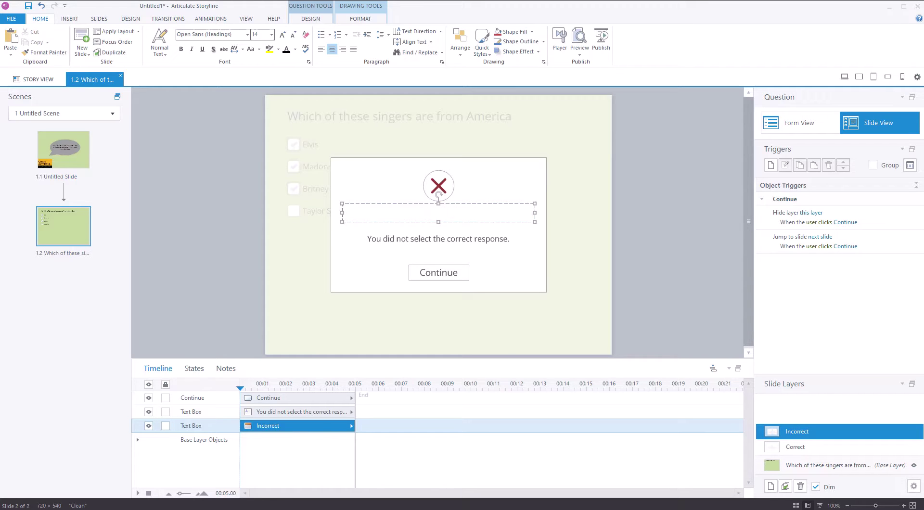
text(Sorry, that's the correct answer)
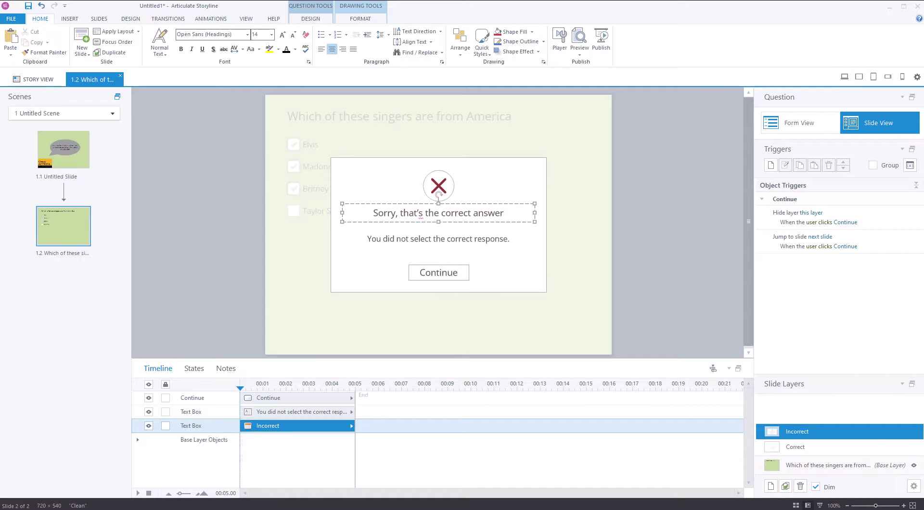
Replace the incorrect layer's message text with "The correct answer is Elvis, Madonna and Britney."
click(470, 242)
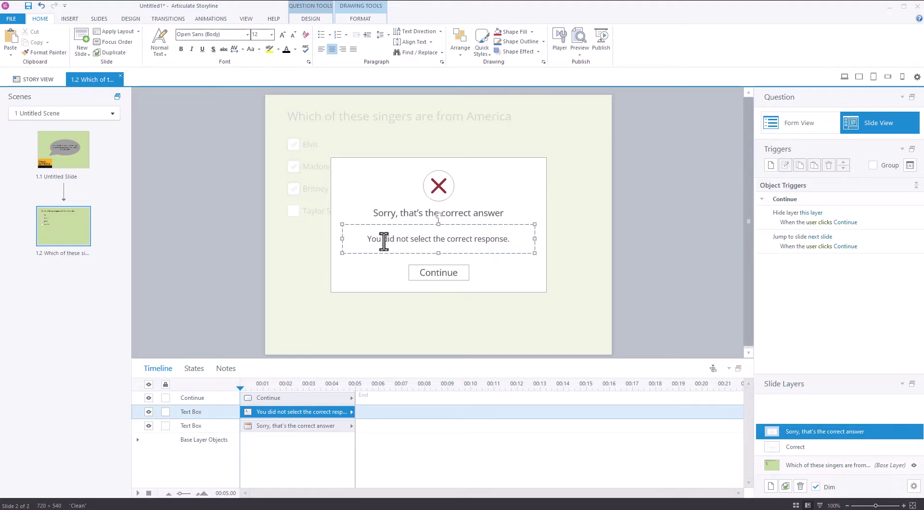
drag(510, 239, 370, 239)
text(Th)
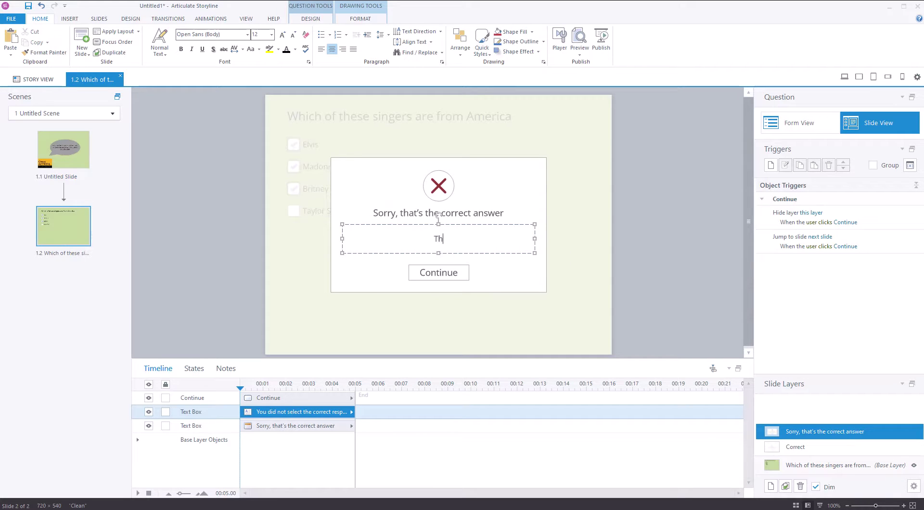
text(e correct answer is Elvis, M)
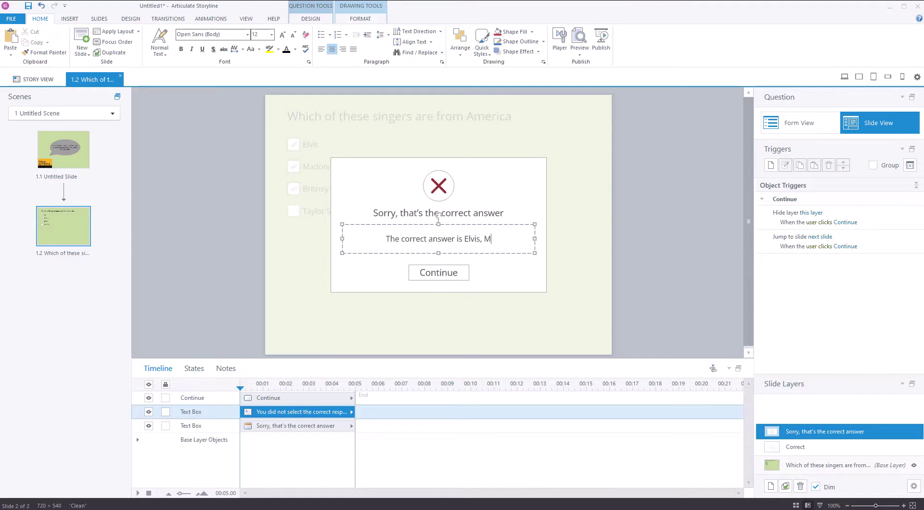
text(adonna and Br)
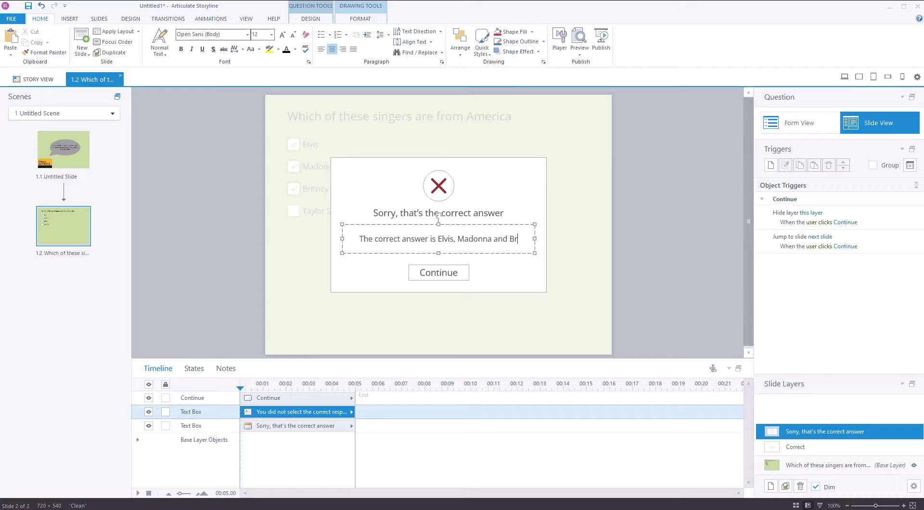
text(itney.)
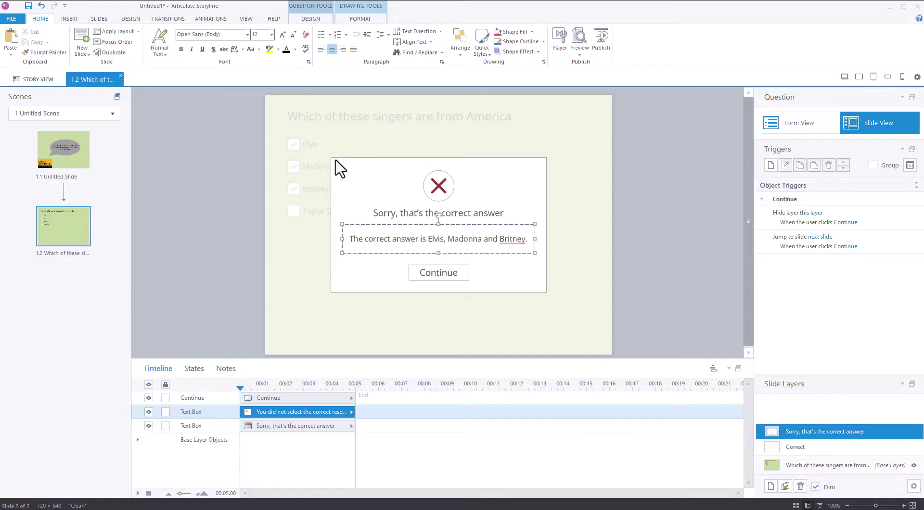
click(666, 282)
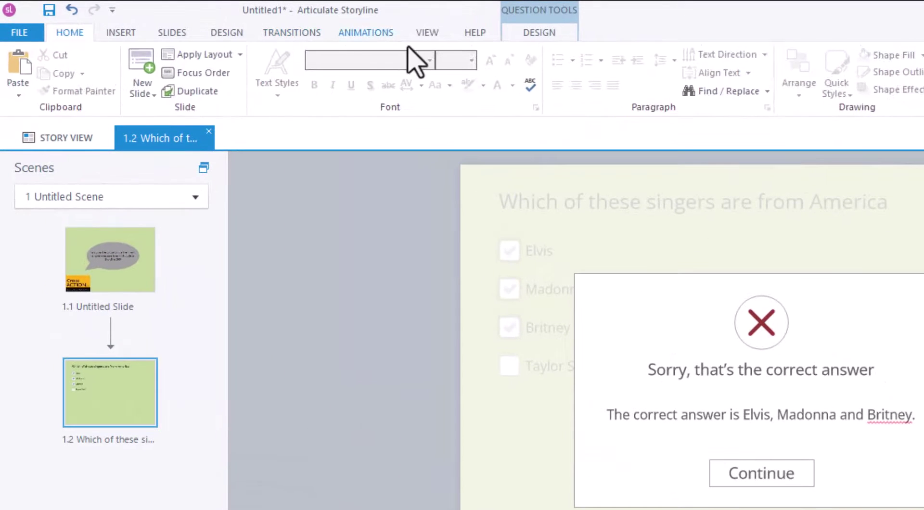
Open the Feedback Master at the Incorrect Feedback layout
click(425, 34)
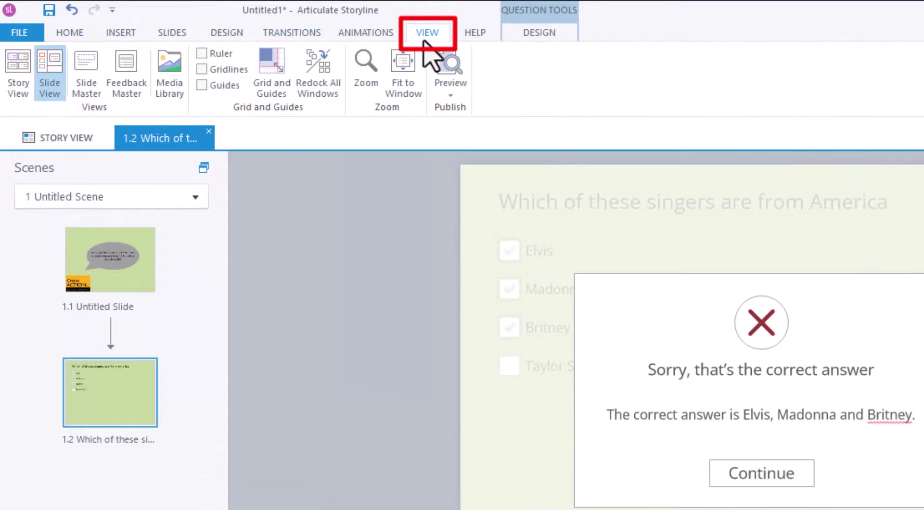
click(134, 93)
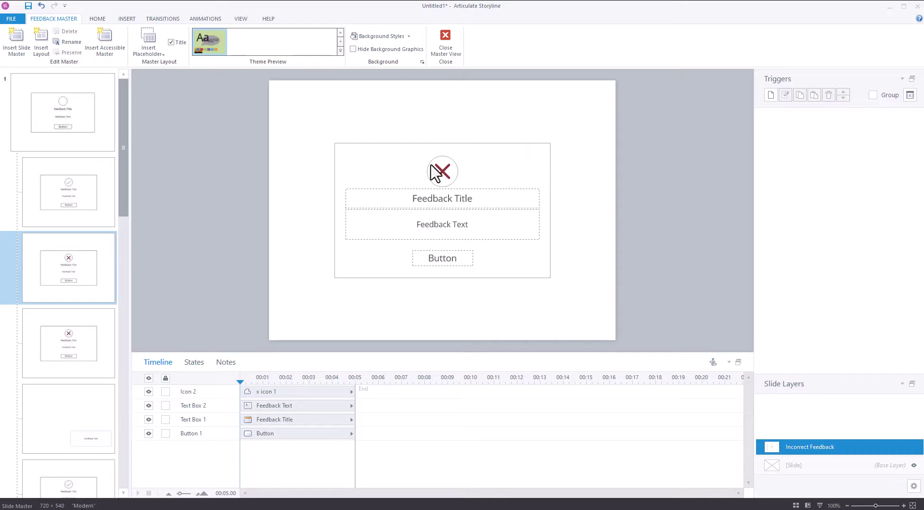
drag(322, 137, 340, 204)
mouse_move(367, 145)
mouse_down()
mouse_move(326, 124)
mouse_move(371, 150)
mouse_up()
Move the red X icon out of its circle on the Incorrect Feedback layout and back again
click(443, 179)
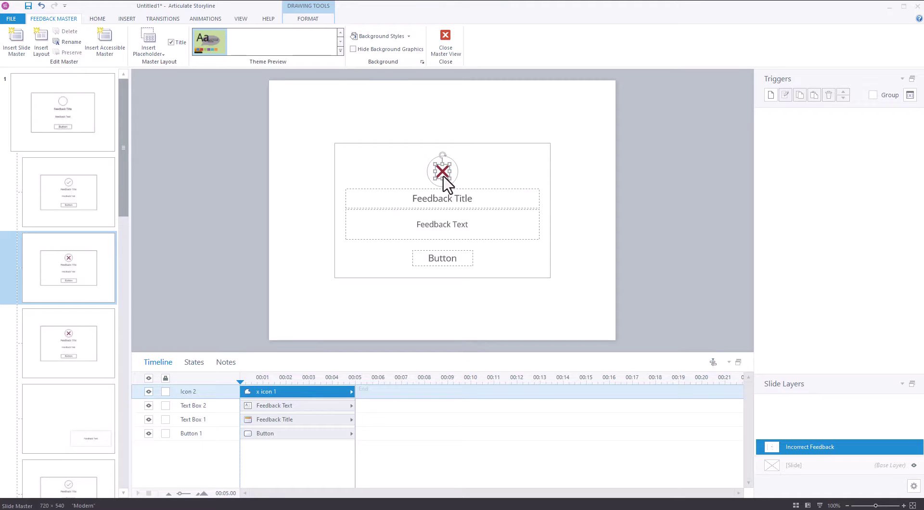
drag(443, 172, 389, 167)
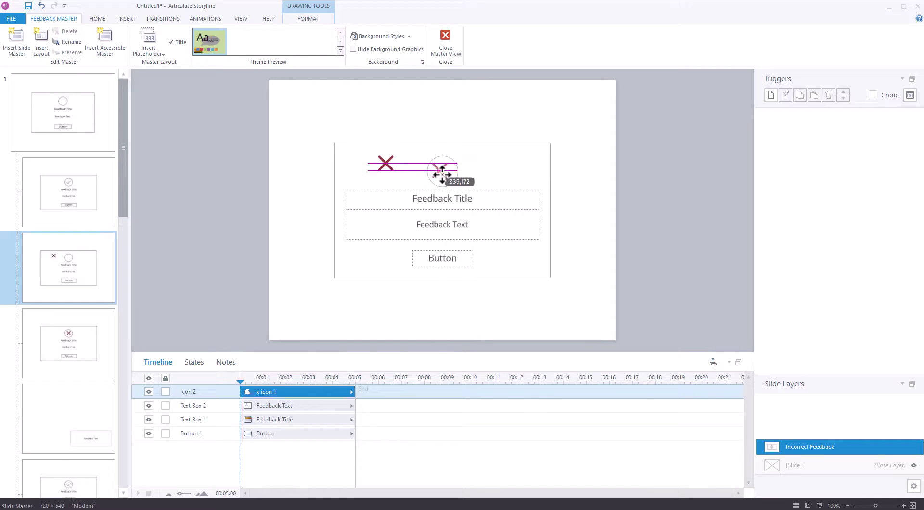
drag(442, 174, 443, 170)
Apply the blue shape style to the X icon inside the circle
click(302, 19)
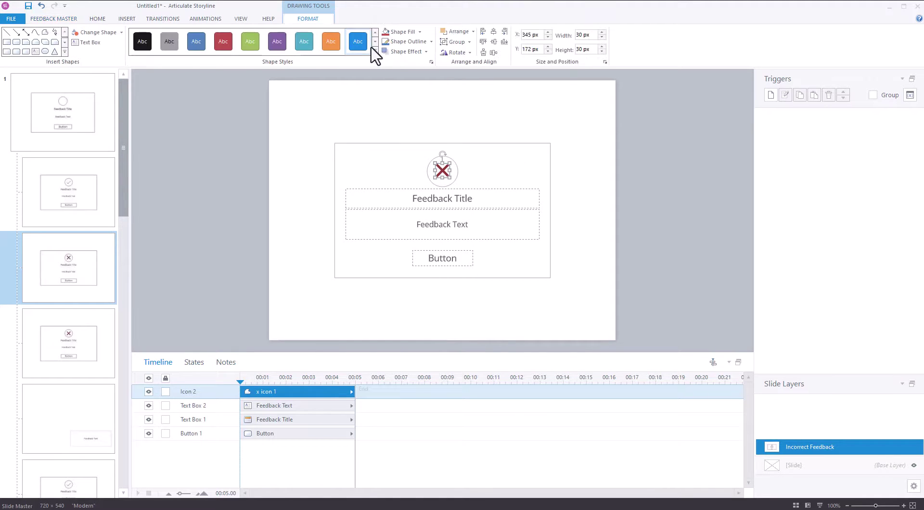
click(358, 43)
click(594, 192)
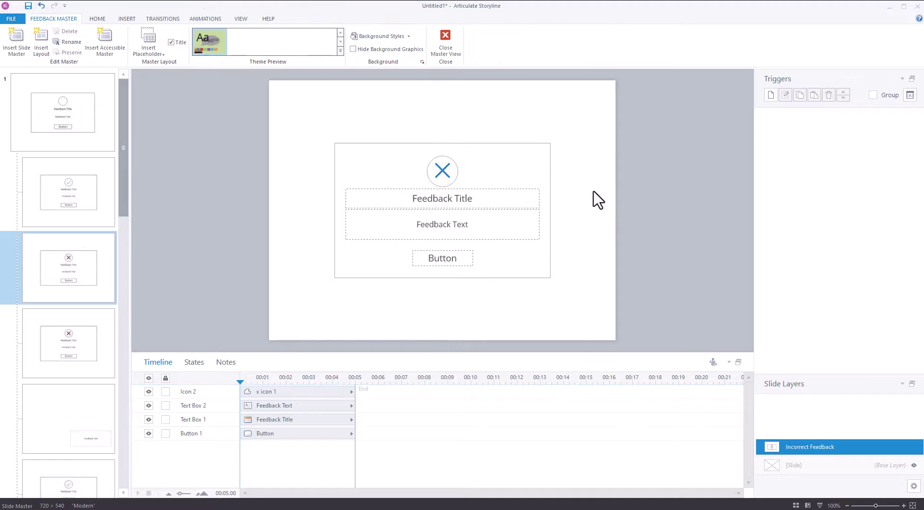
Replace the X icon with the bold rounded black X from an icon search for "wrong", placing it near the feedback box's upper-left corner
click(443, 174)
key(Delete)
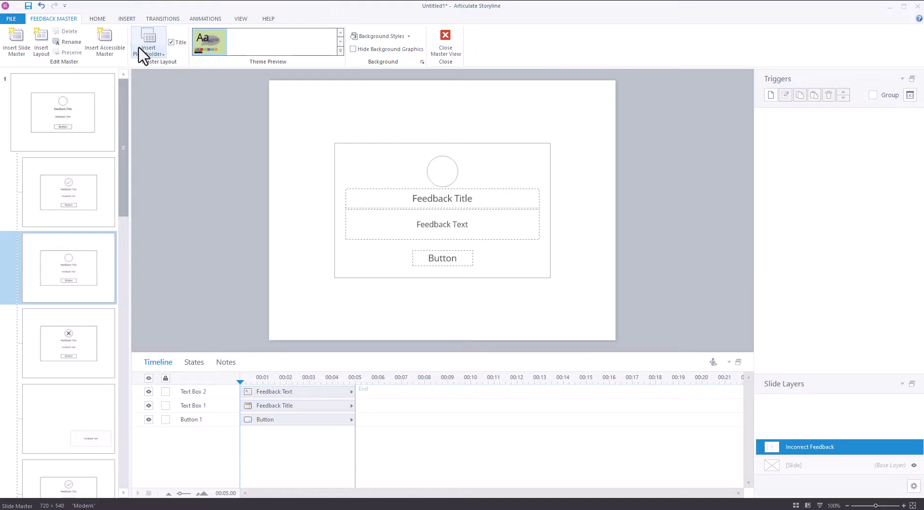
click(126, 19)
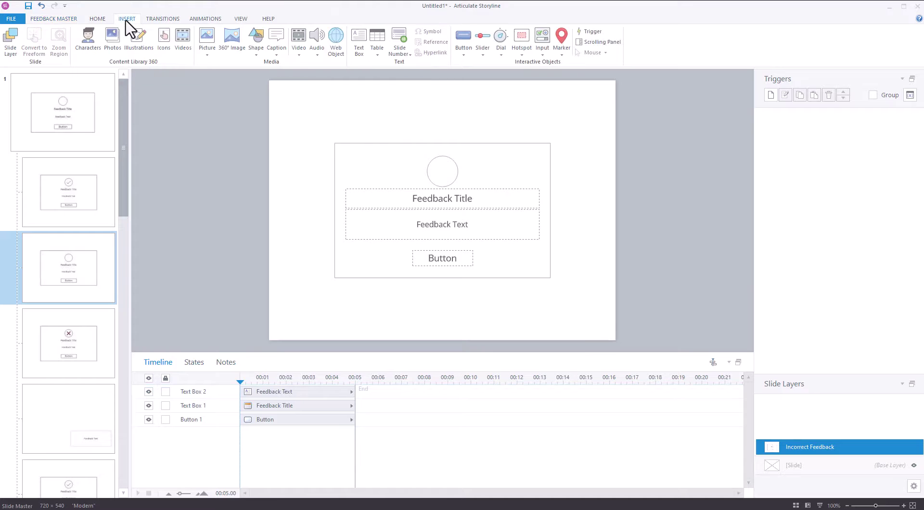
click(163, 48)
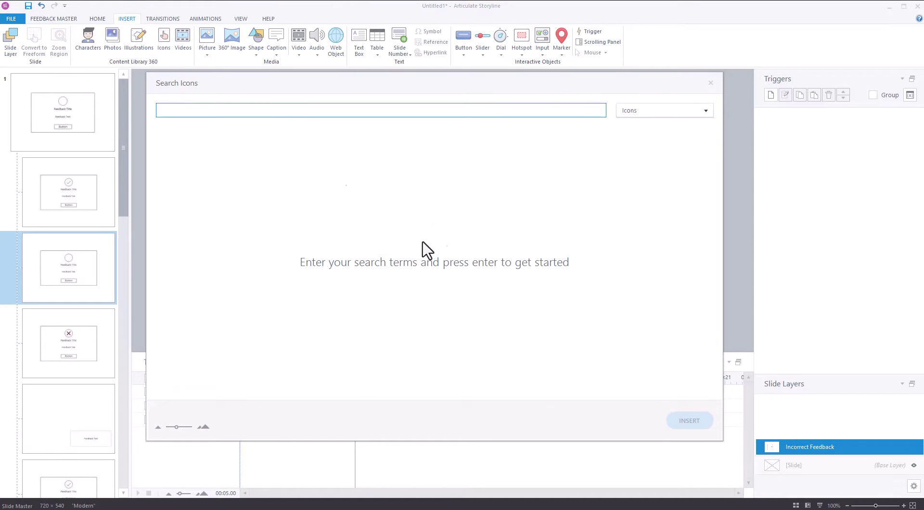
key(Return)
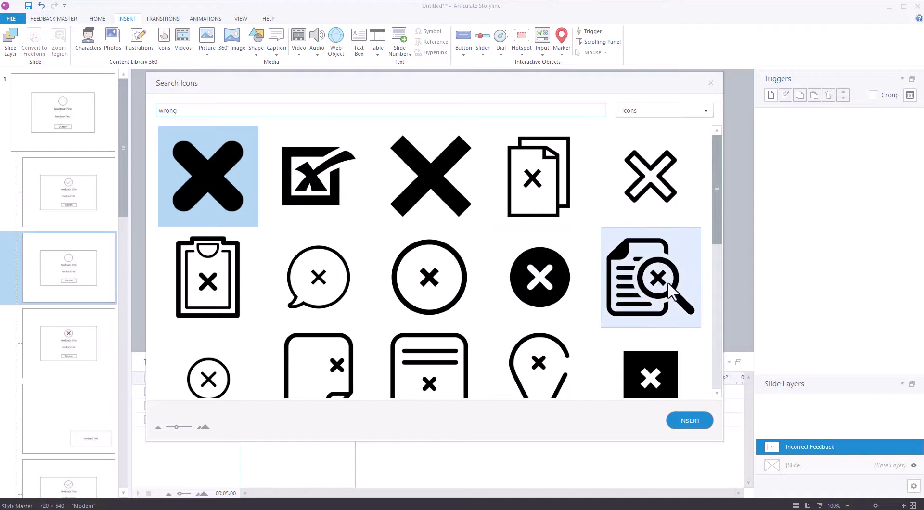
click(225, 188)
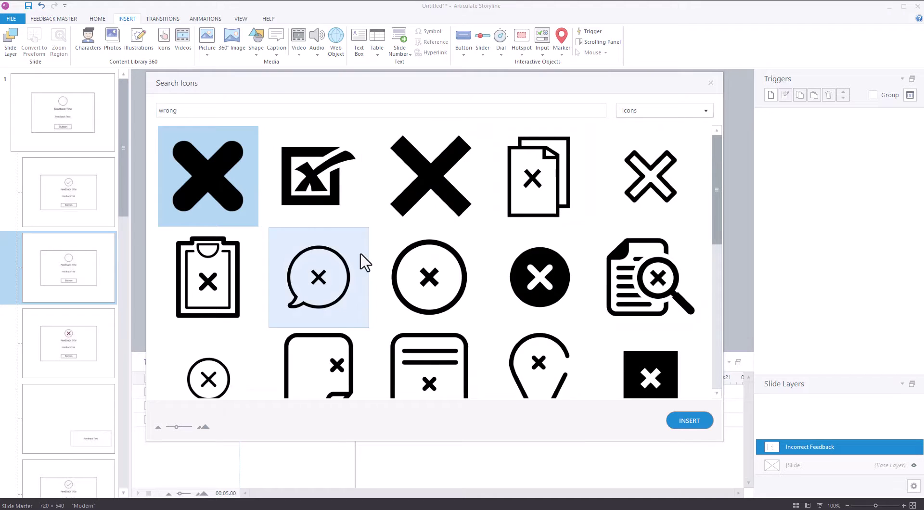
click(688, 421)
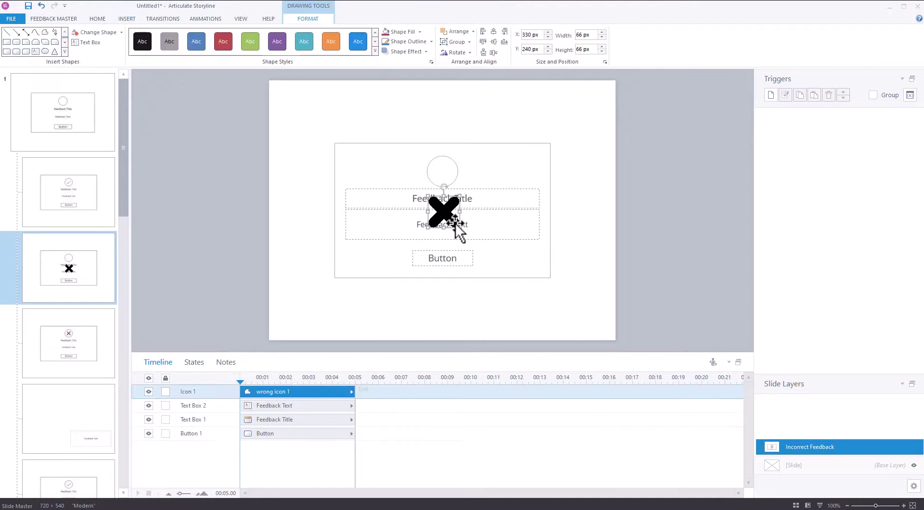
drag(443, 211, 369, 168)
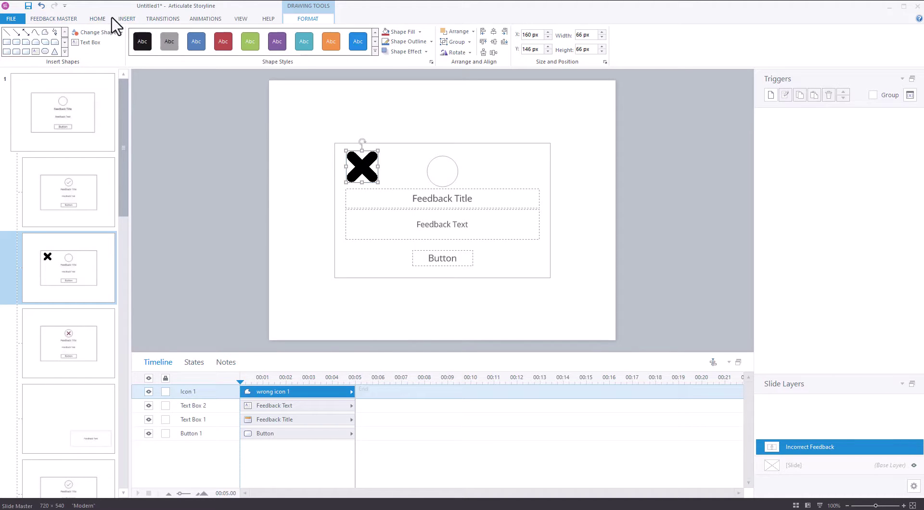
Insert the thumbs-down photo found under "wrong", shrink it to about 125 × 187 px and place it over the feedback box's right edge
click(127, 19)
click(116, 45)
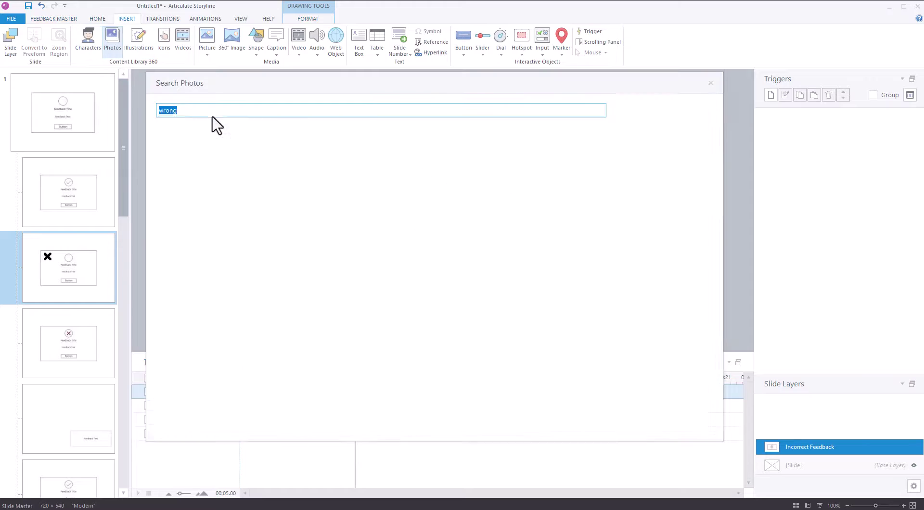
click(319, 161)
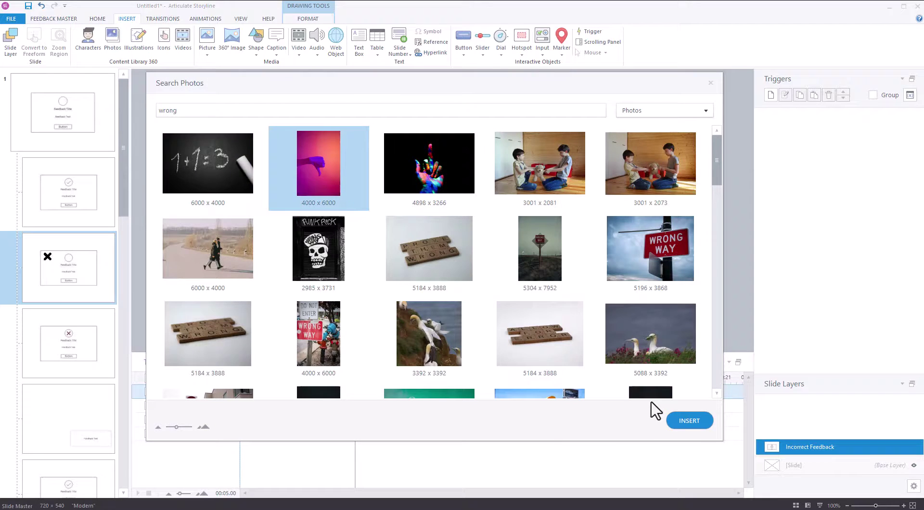
click(691, 421)
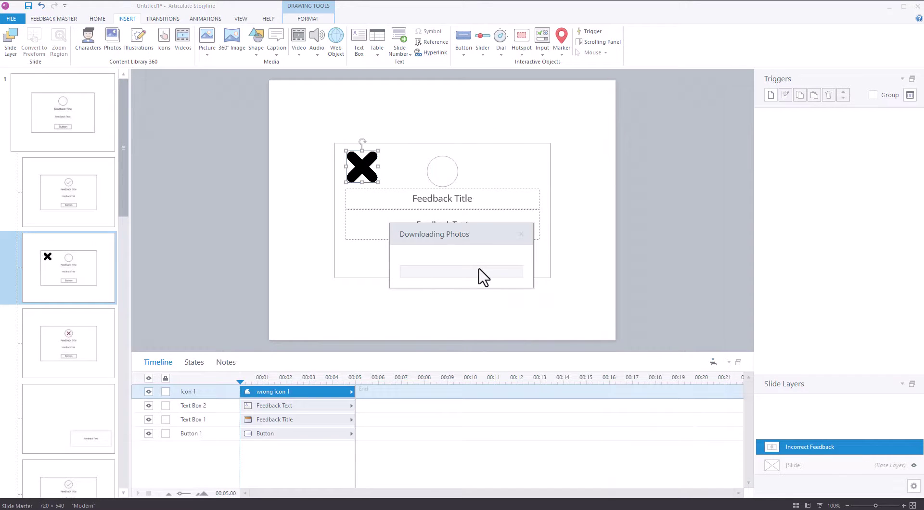
drag(357, 82, 471, 252)
drag(505, 294, 534, 186)
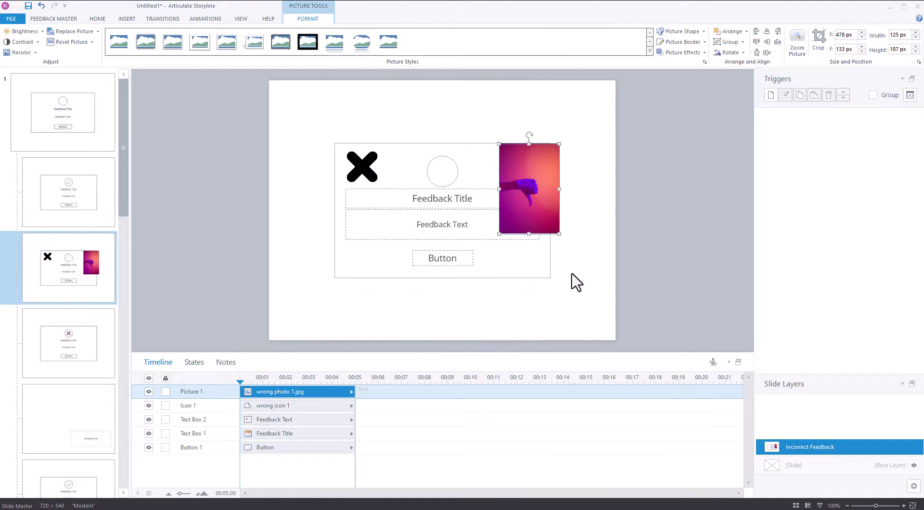
Delete the thumbs-down photo and move the black X icon onto the circle above the feedback title
click(572, 278)
click(528, 193)
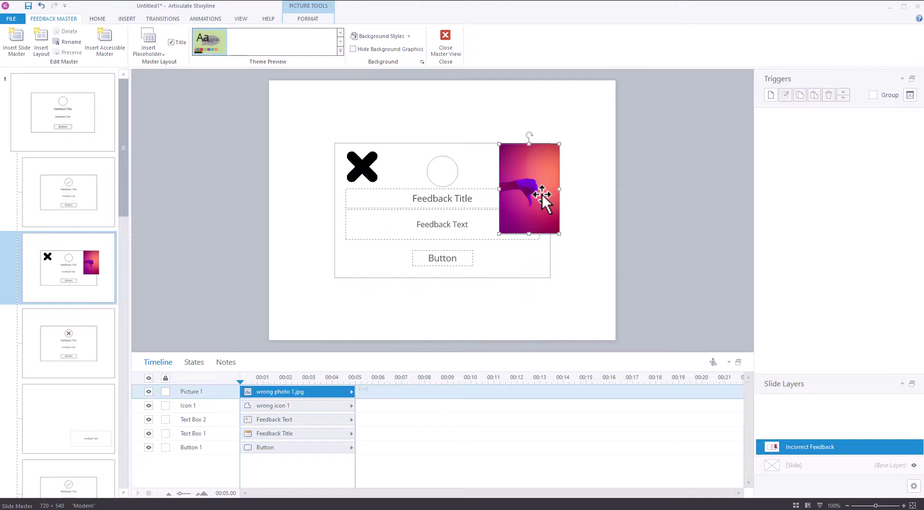
key(Delete)
mouse_move(368, 162)
mouse_down()
mouse_move(429, 177)
mouse_move(447, 169)
mouse_up()
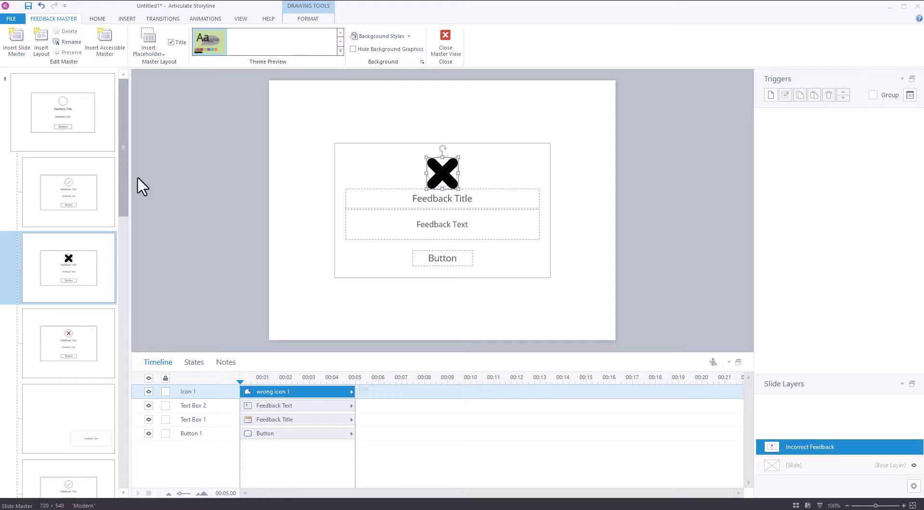
Apply the purple shape style to the background rectangle on the Modern feedback master
click(93, 139)
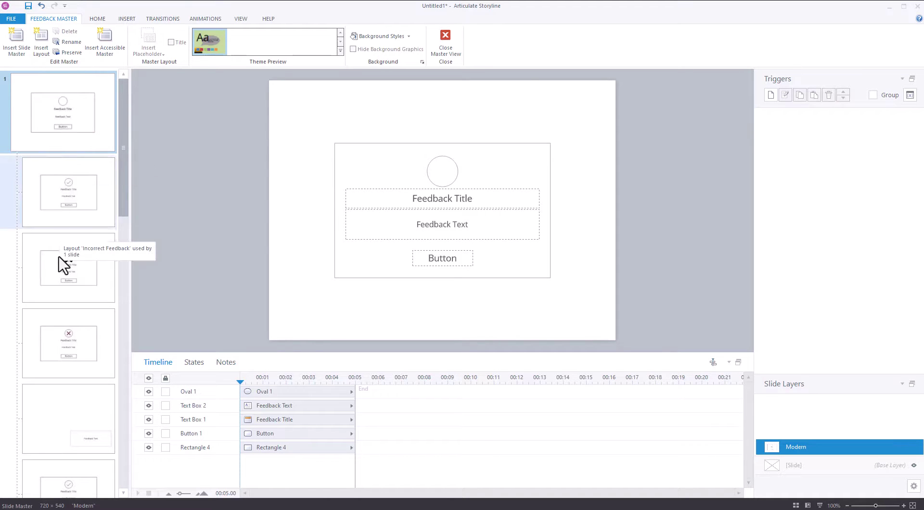
click(339, 172)
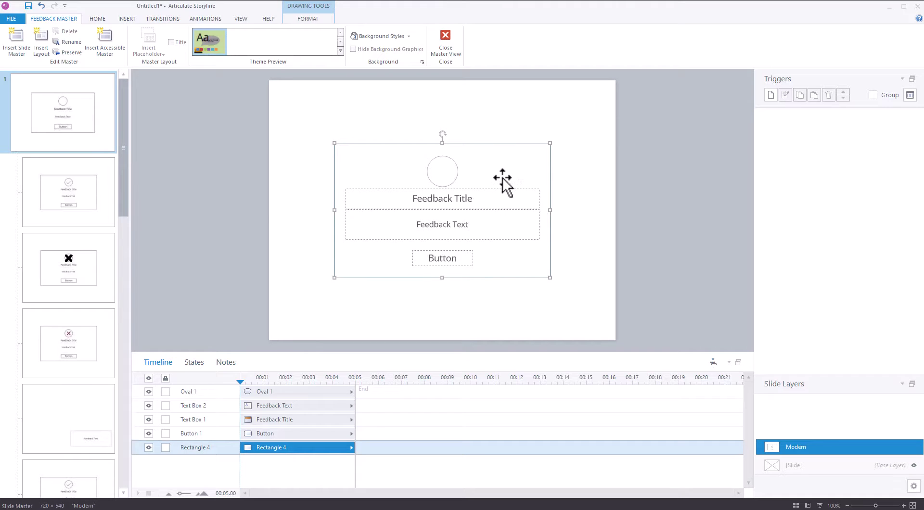
click(306, 20)
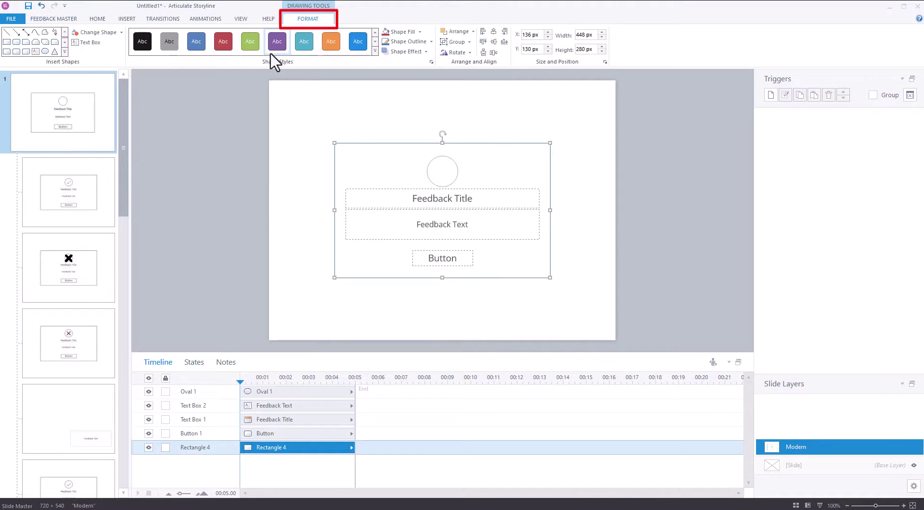
click(283, 50)
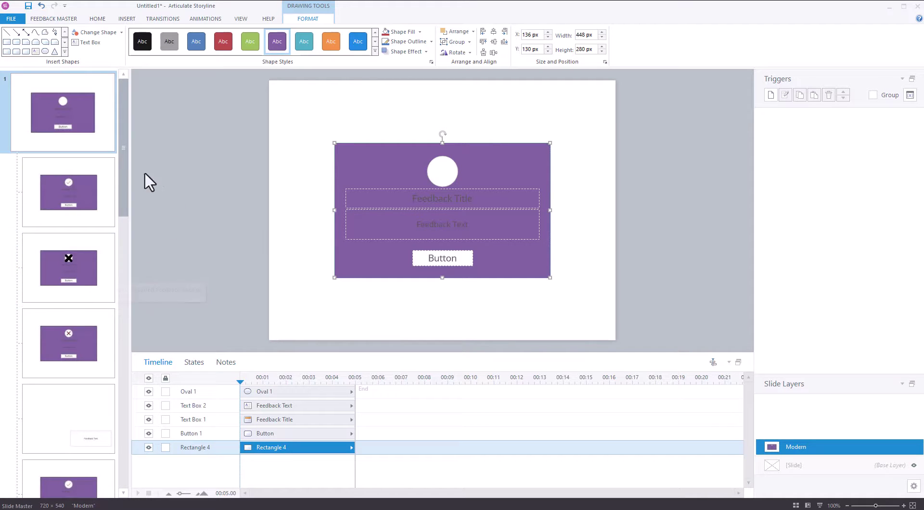
Check the Correct Feedback layout and undo the purple style on the master's background rectangle
click(94, 197)
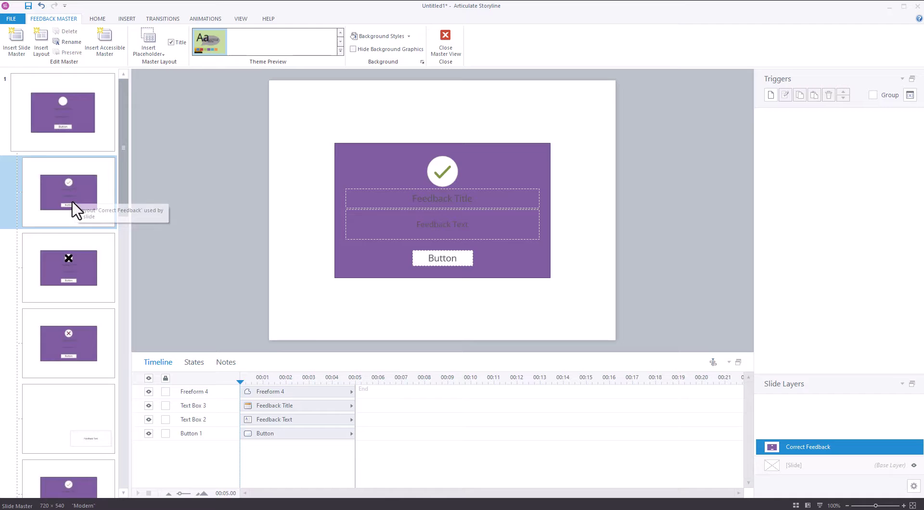
click(84, 135)
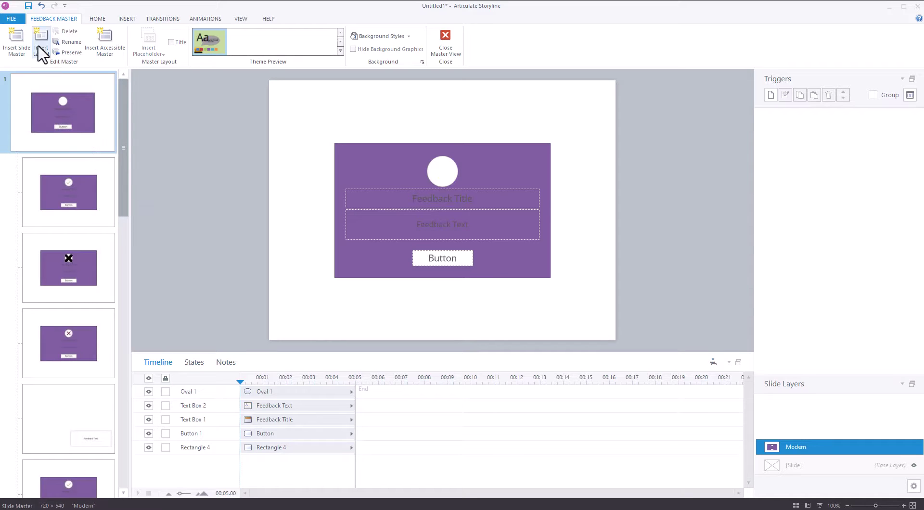
click(41, 6)
click(299, 176)
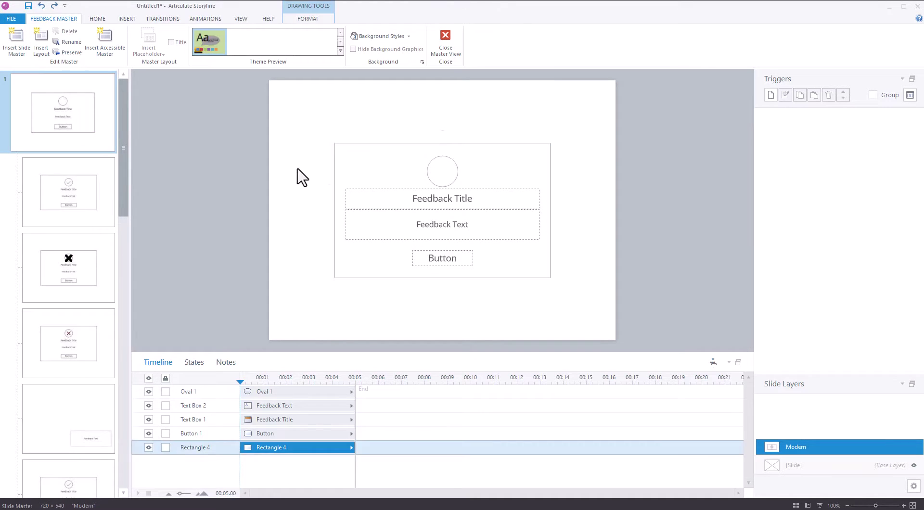
Copy the Modern master's background rectangle and paste it onto the Incorrect Feedback layout
click(344, 173)
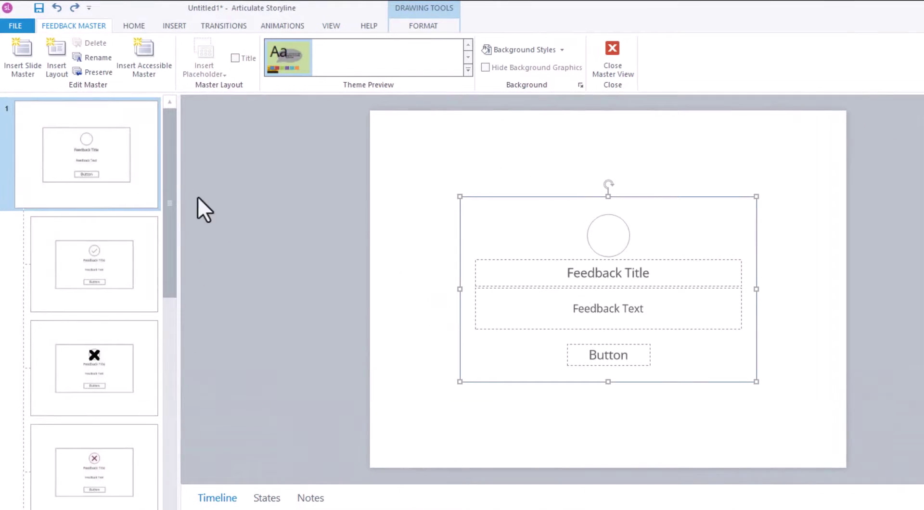
click(107, 370)
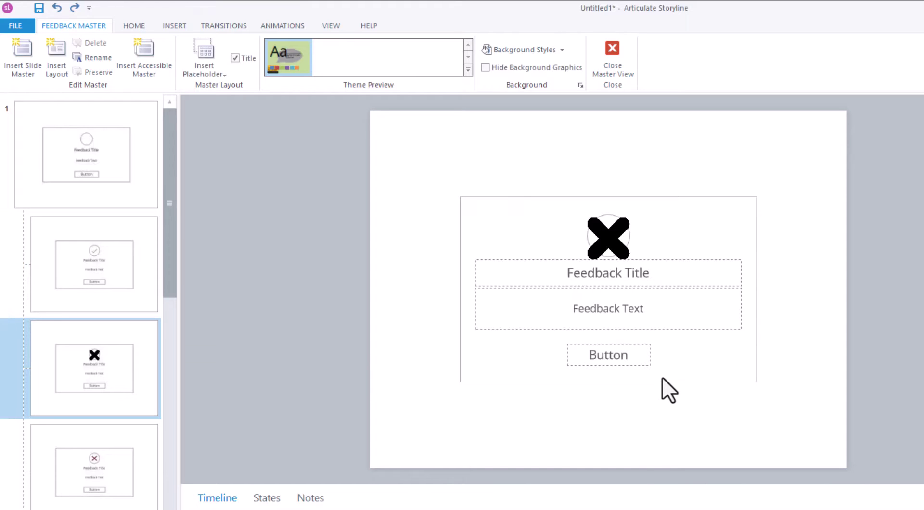
key(Delete)
click(738, 382)
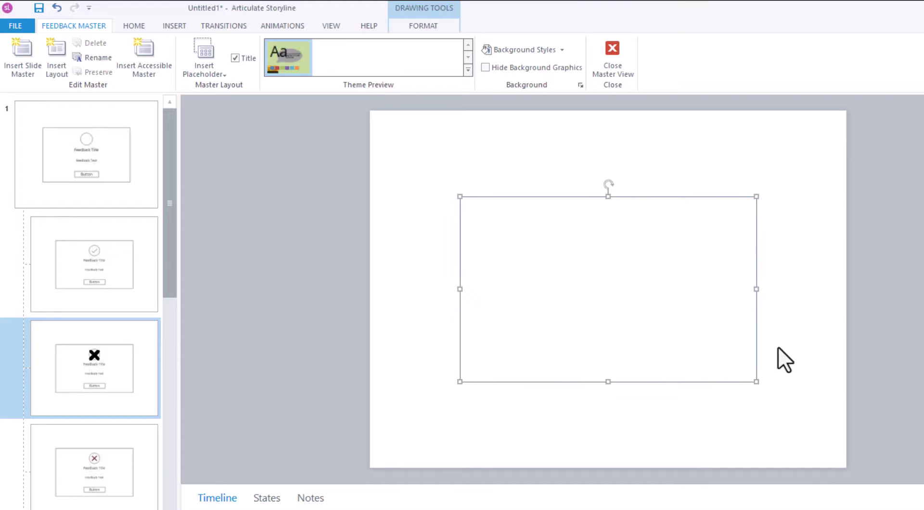
Fill the pasted rectangle on the Incorrect Feedback layout with light pink (#E6B9B8)
click(431, 30)
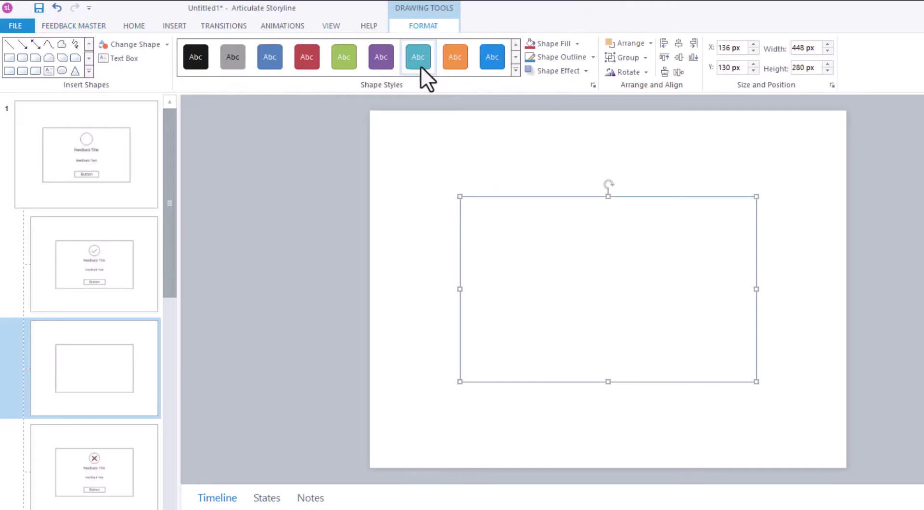
click(577, 43)
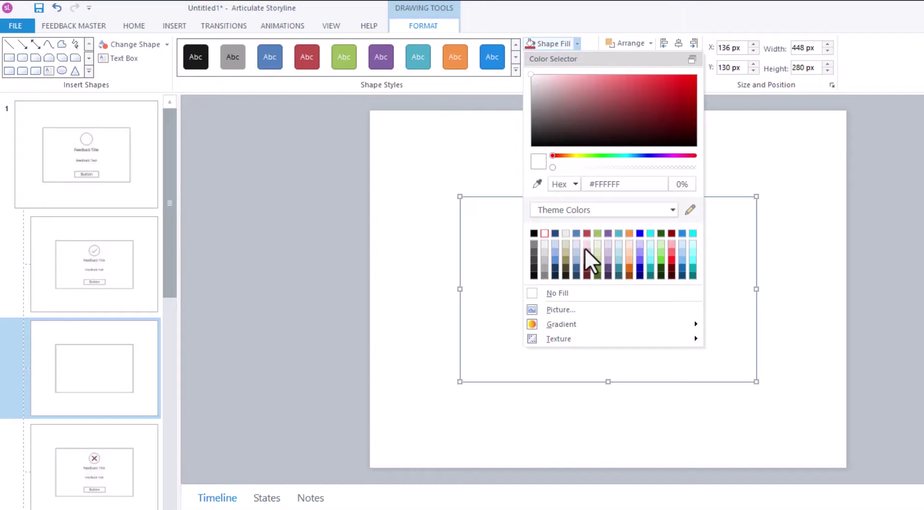
click(586, 252)
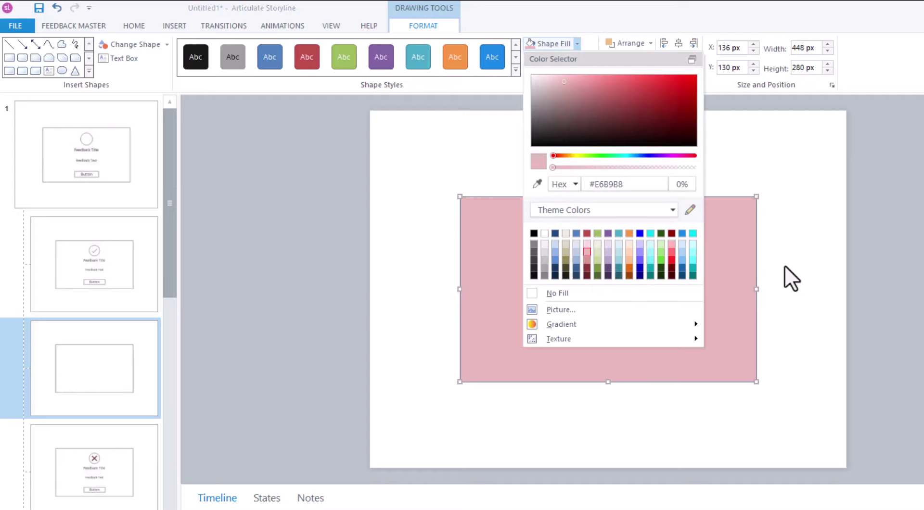
click(792, 279)
Send the pink rectangle to the back, behind the icon, feedback texts and button
right_click(713, 319)
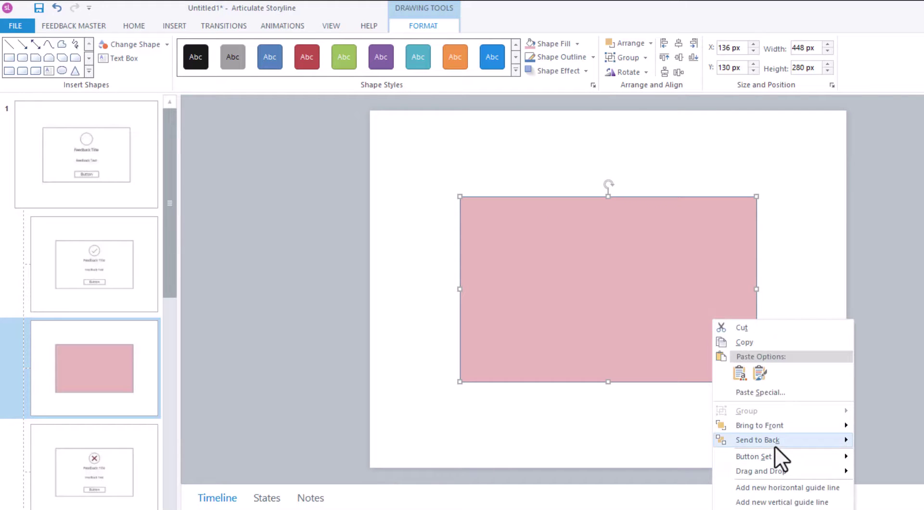
right_click(669, 279)
mouse_move(726, 400)
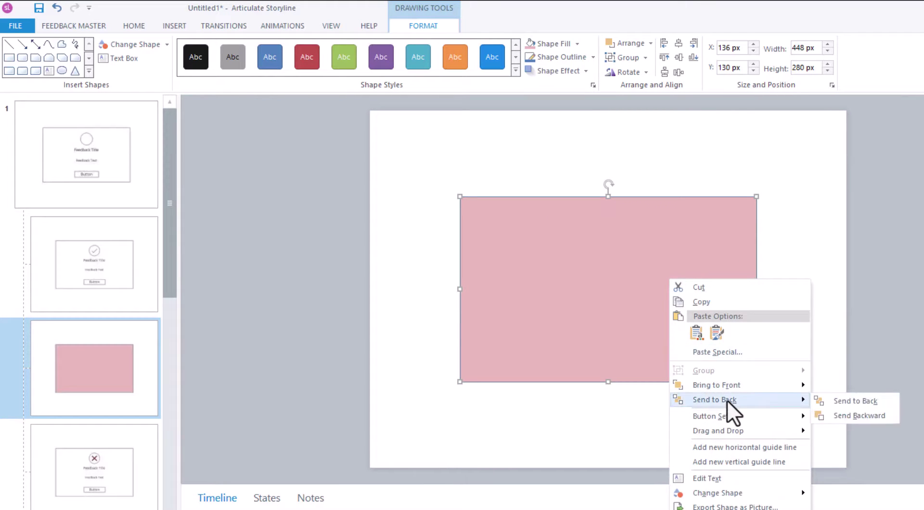
click(855, 401)
click(769, 324)
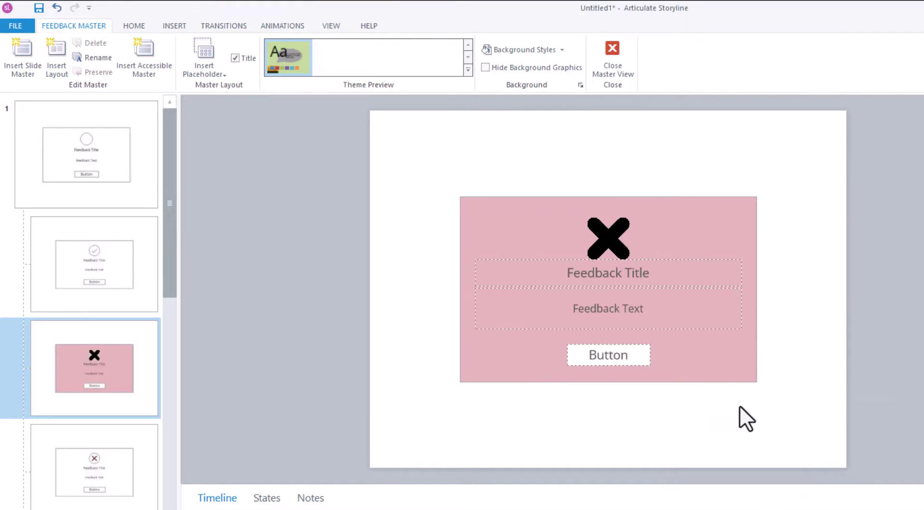
Paste the copied background rectangle onto the Correct Feedback layout
click(113, 266)
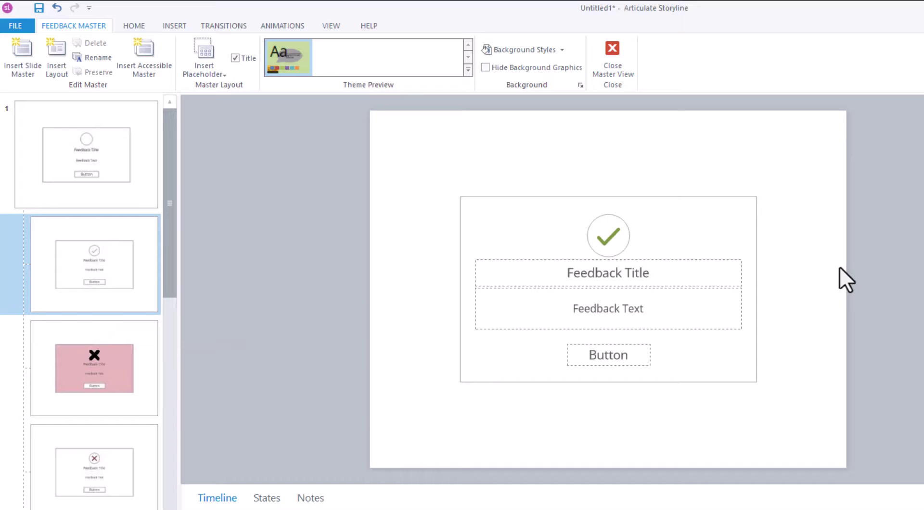
key(ctrl+a)
key(Delete)
click(715, 268)
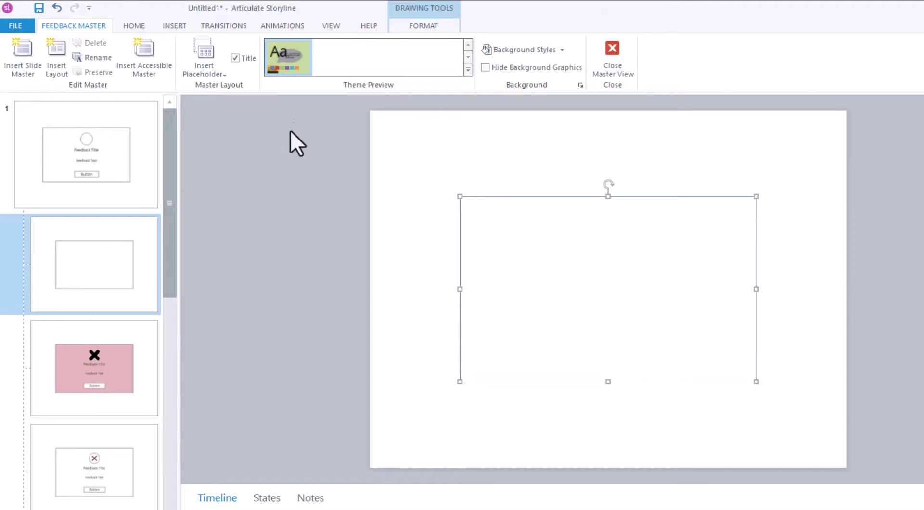
Fill the rectangle on the Correct Feedback layout with light green and send it to the back
click(414, 26)
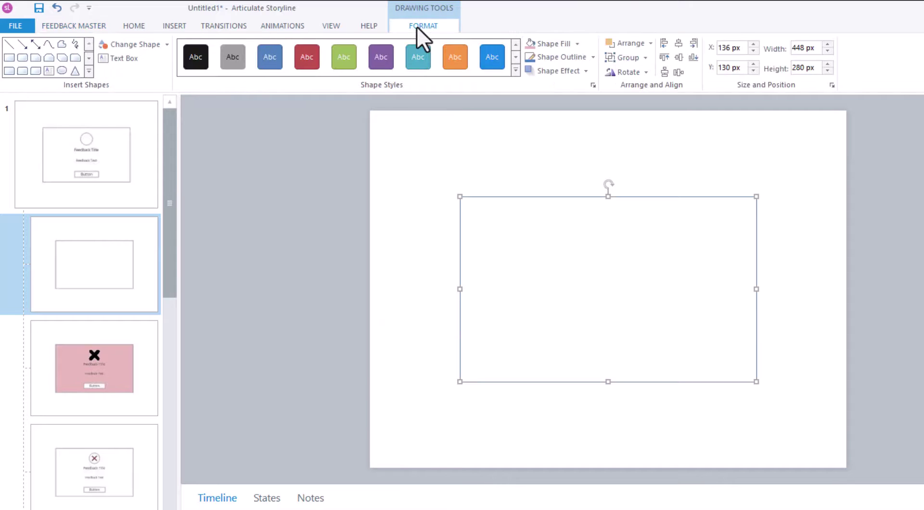
click(578, 43)
click(597, 250)
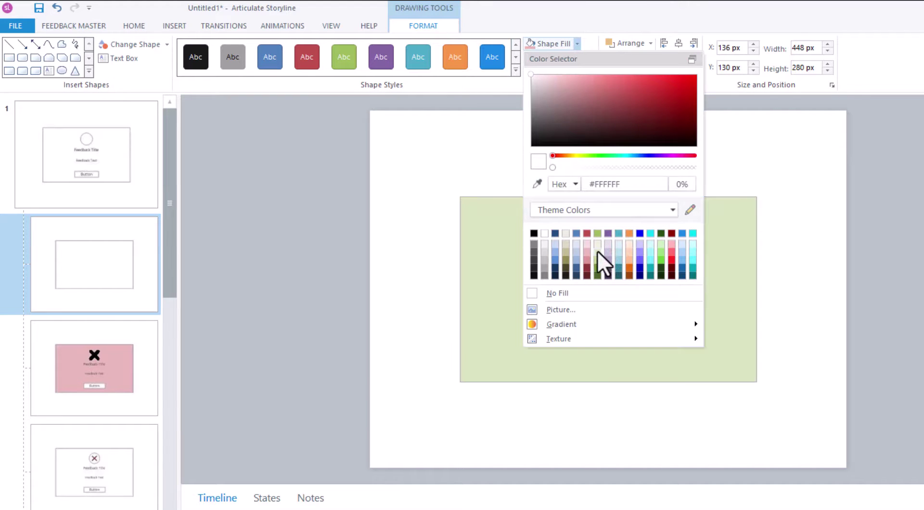
right_click(667, 279)
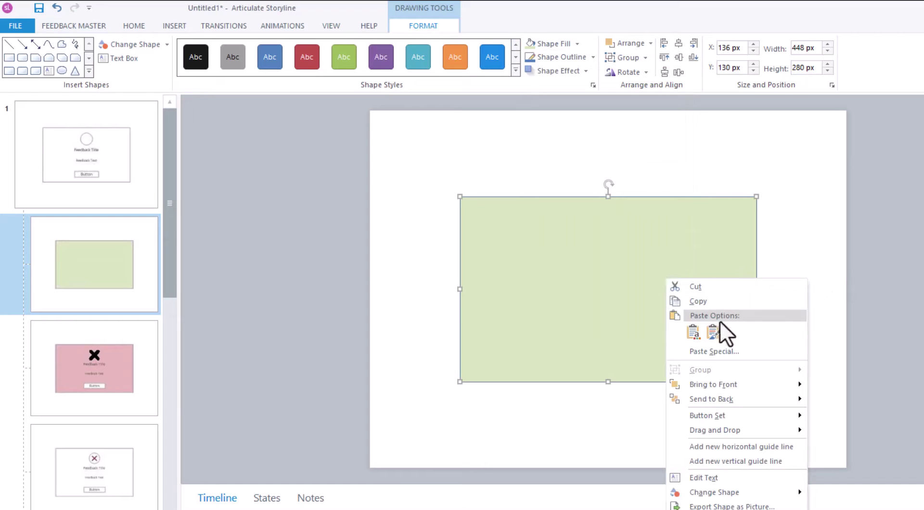
click(726, 404)
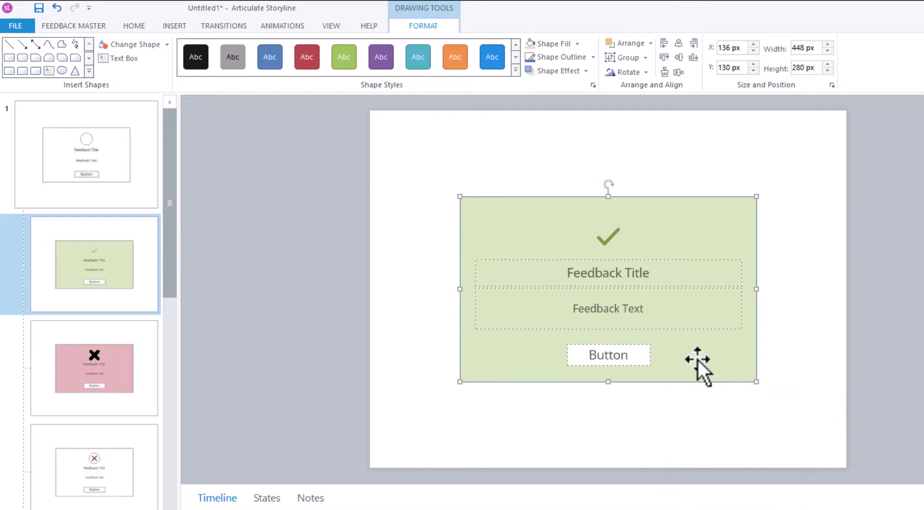
Check the icons on the Correct and Incorrect Feedback layouts and close the Feedback Master to return to the question slide
click(620, 237)
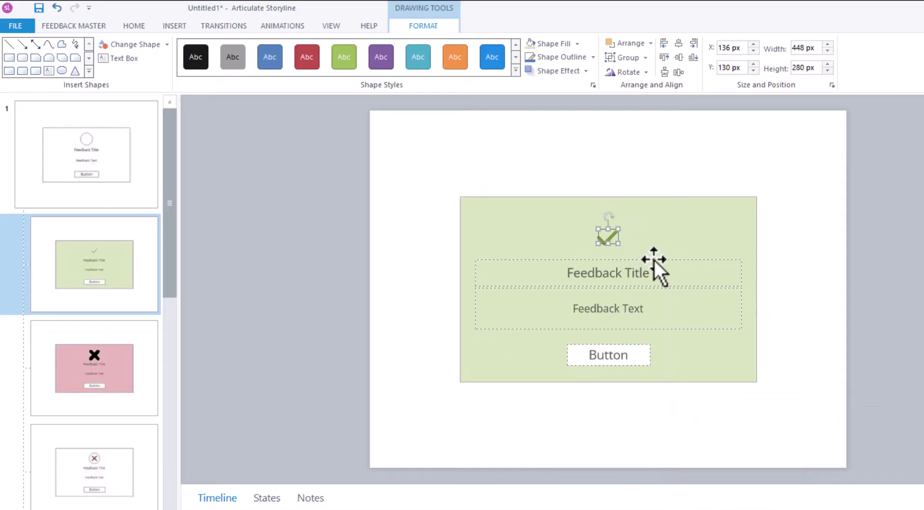
click(128, 377)
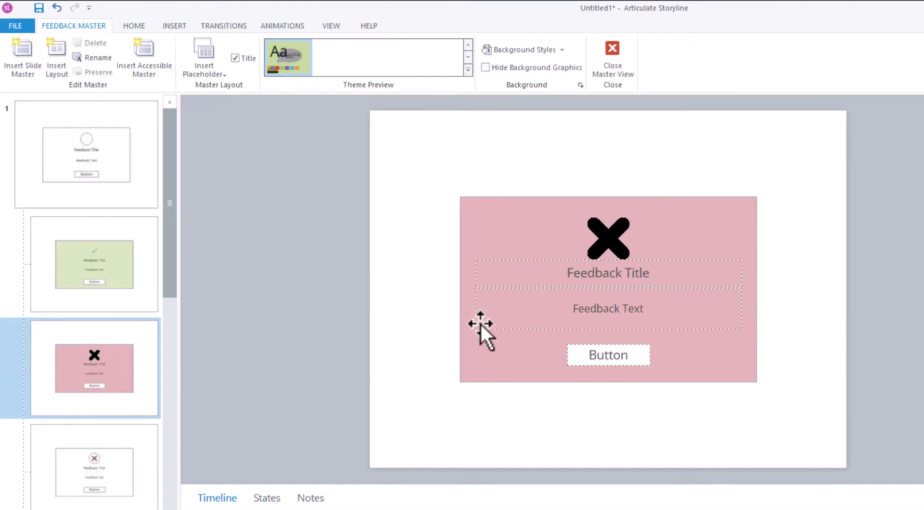
click(624, 246)
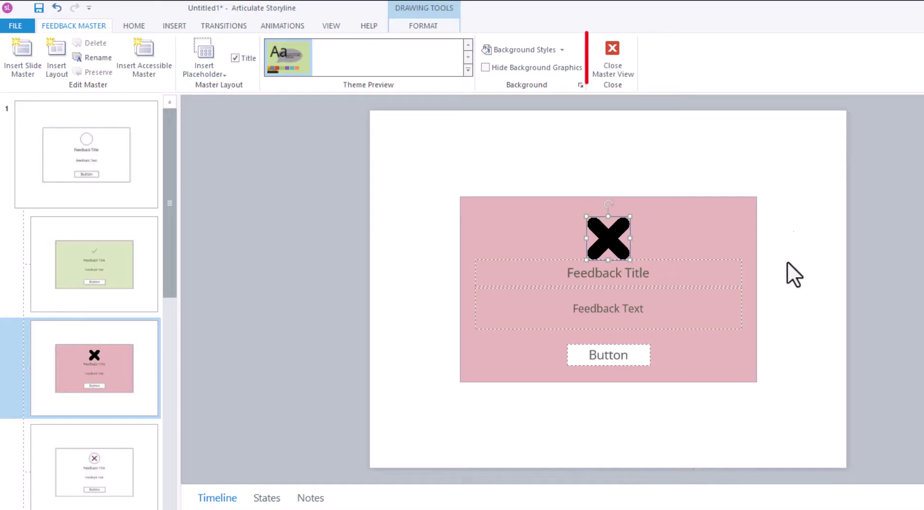
click(620, 59)
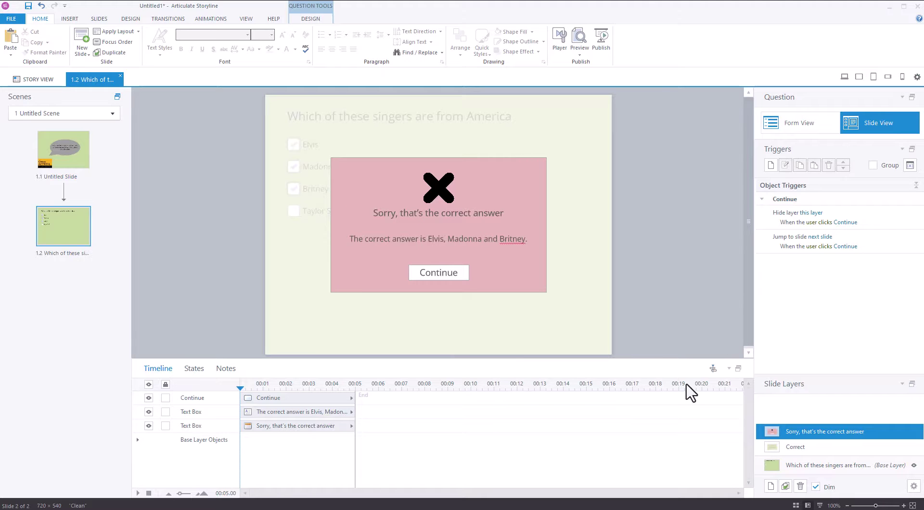
Review the question's base layer and its correct and incorrect feedback layers, including the correct layer's feedback text
click(828, 465)
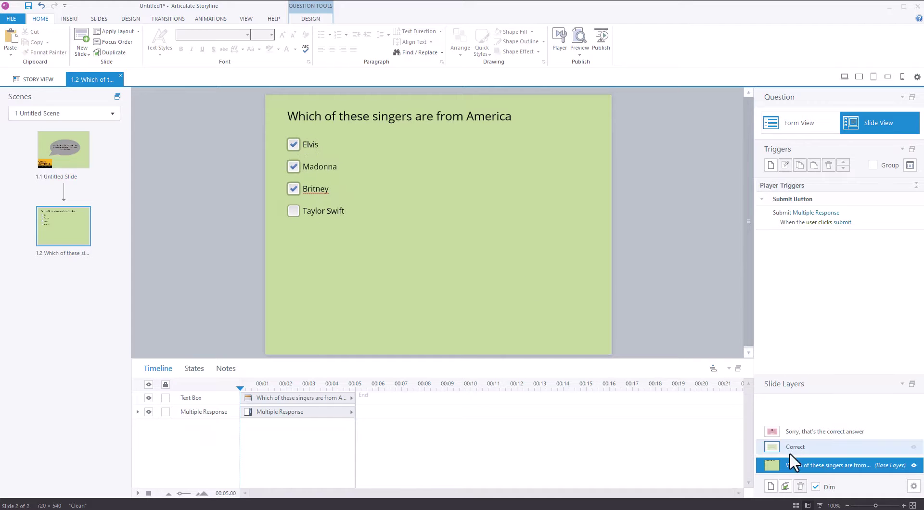
click(813, 448)
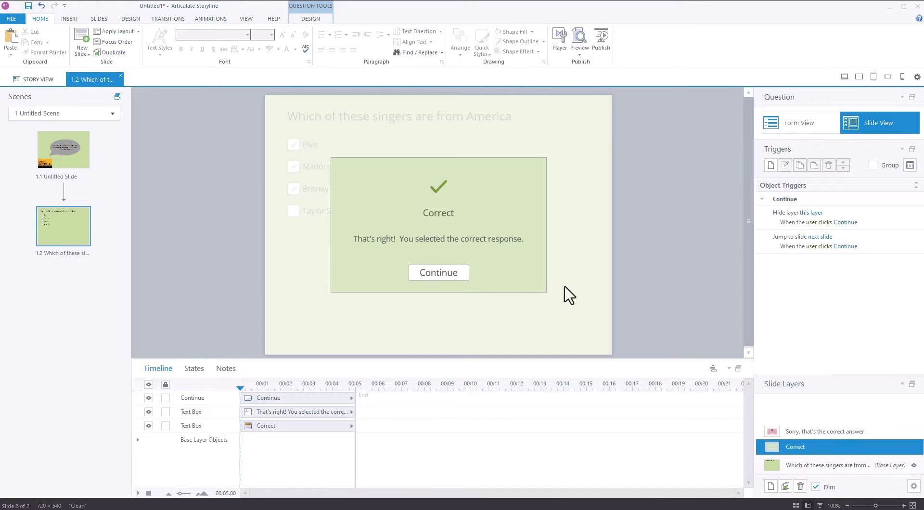
click(816, 431)
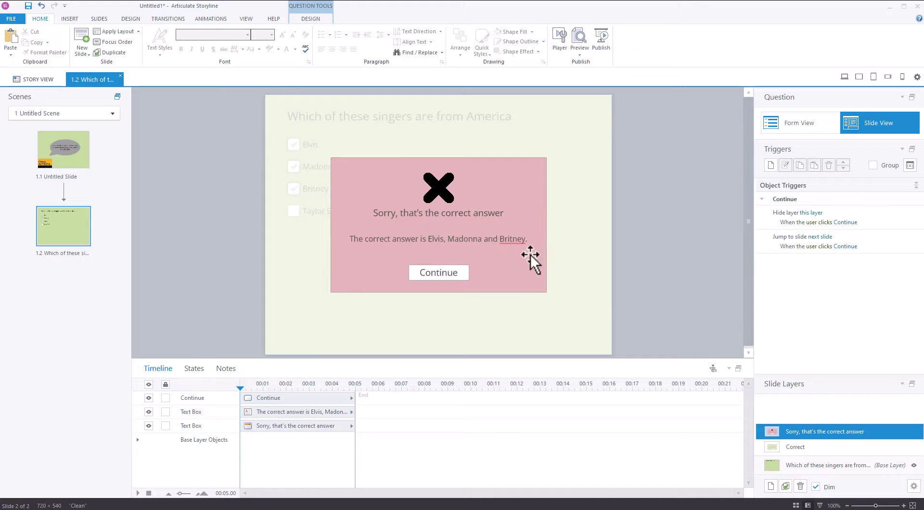
click(810, 448)
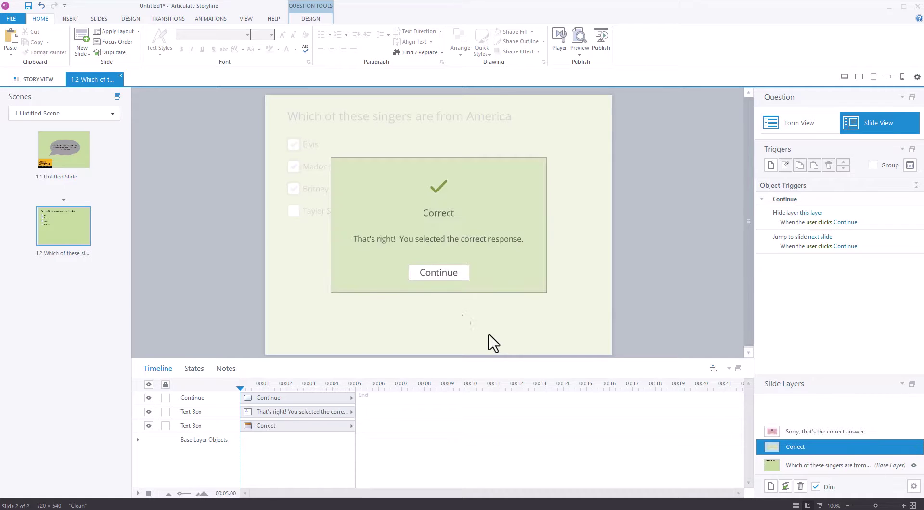
click(430, 238)
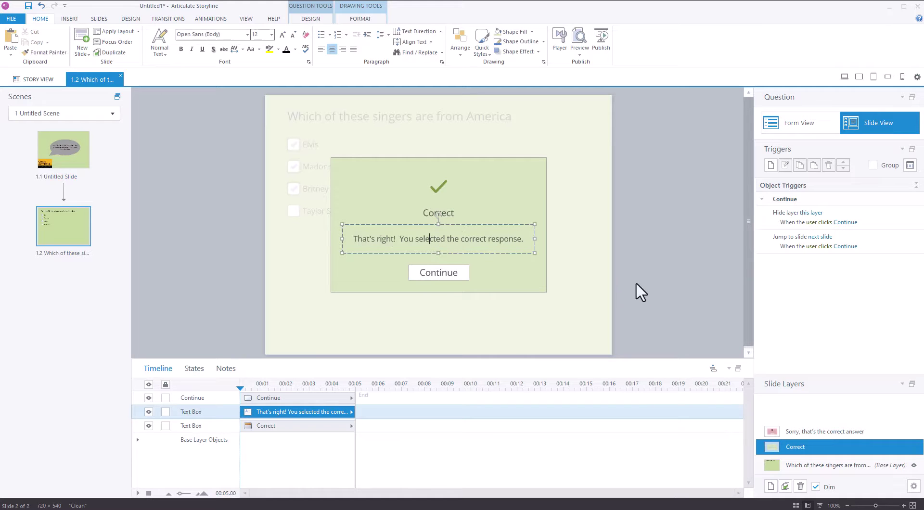
Set the number of attempts allowed for the singers question to 2
click(813, 465)
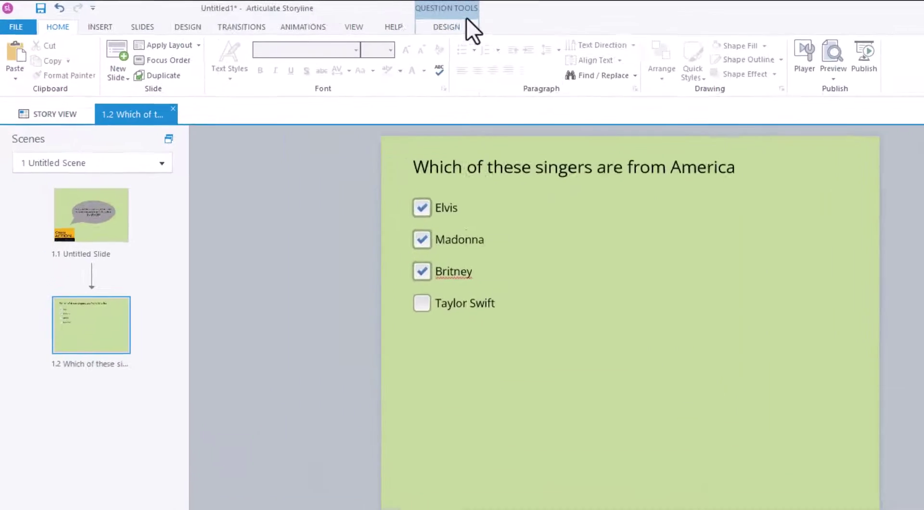
click(456, 26)
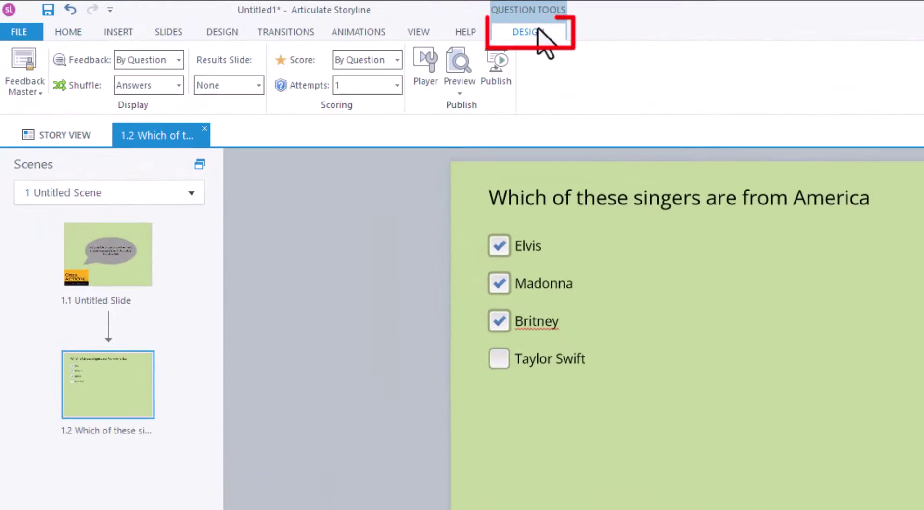
click(397, 85)
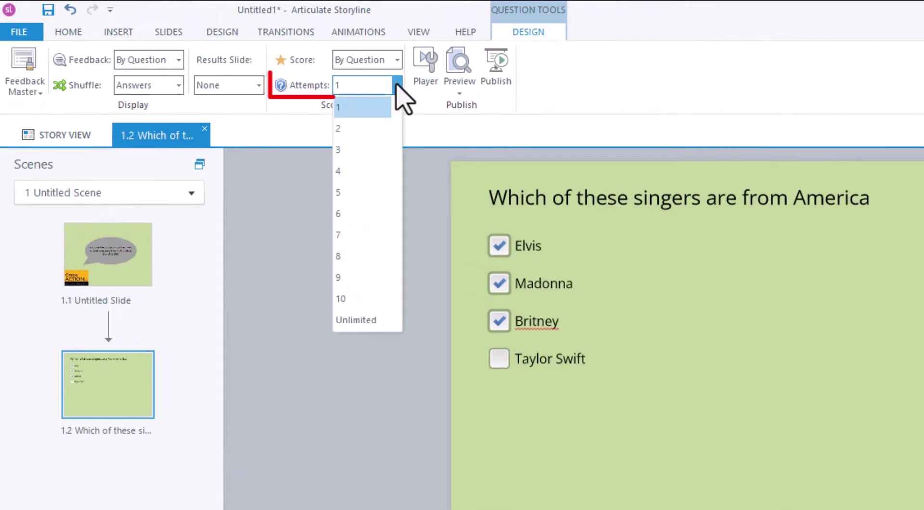
click(345, 129)
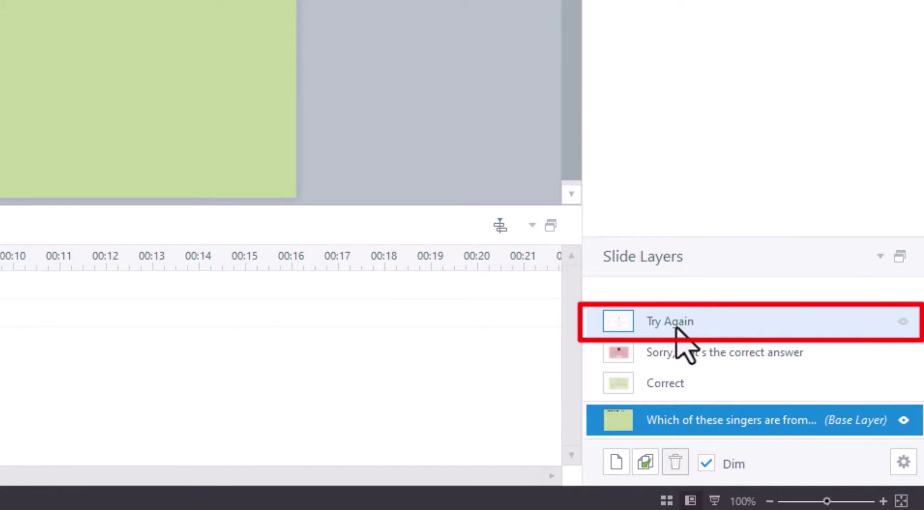
Open the Try Again layer's layout in the Feedback Master and delete the red X icon inside its circle
click(676, 329)
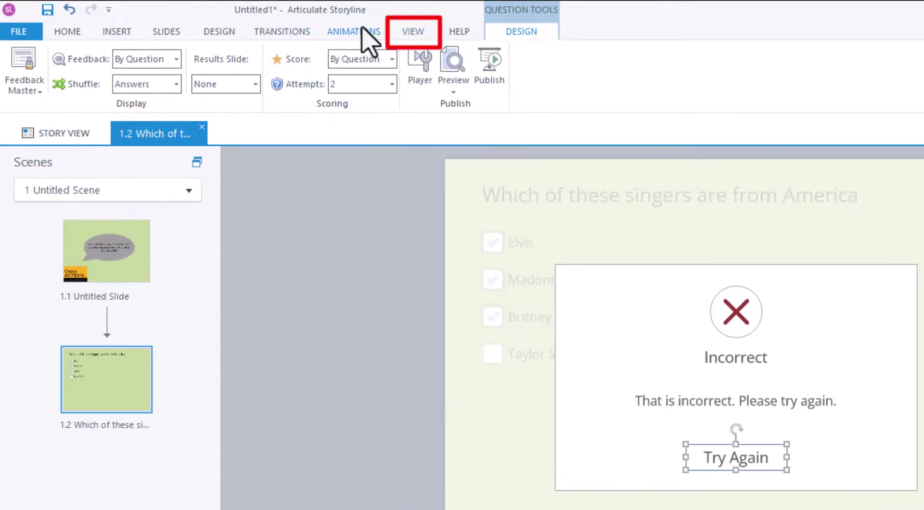
click(414, 33)
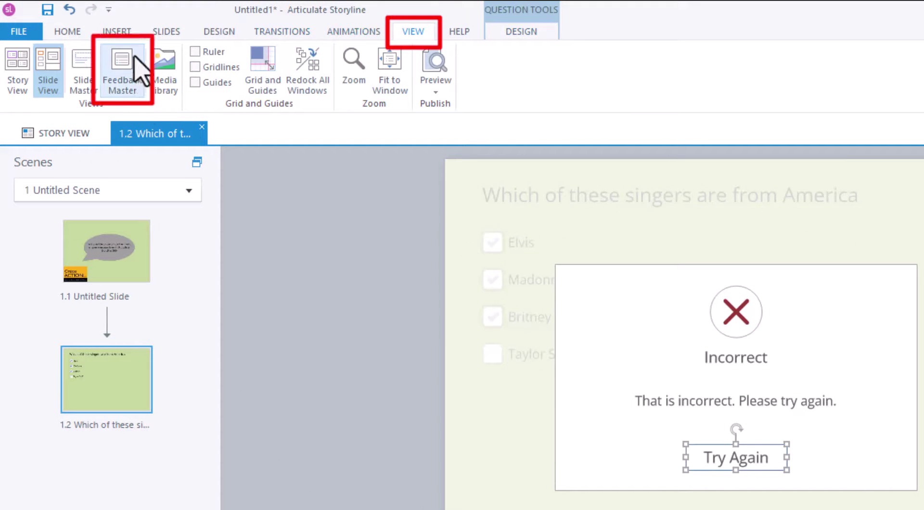
click(138, 82)
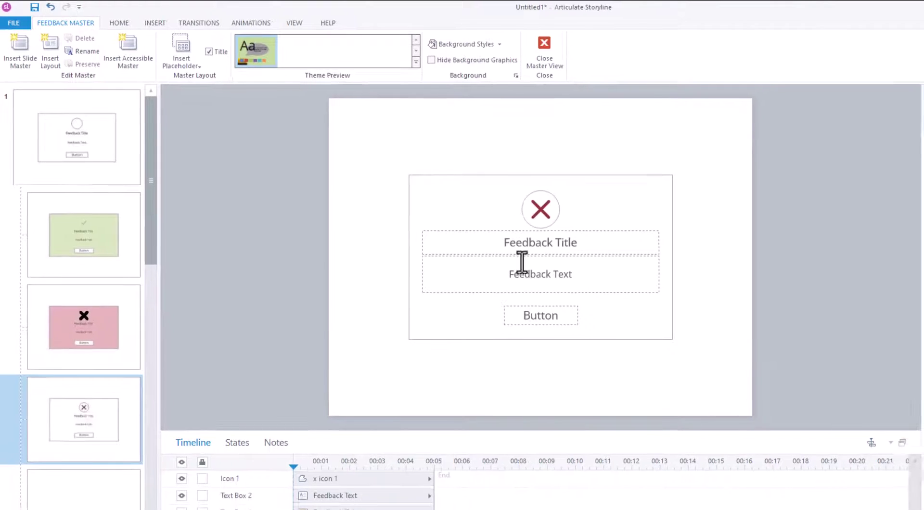
click(542, 210)
key(Delete)
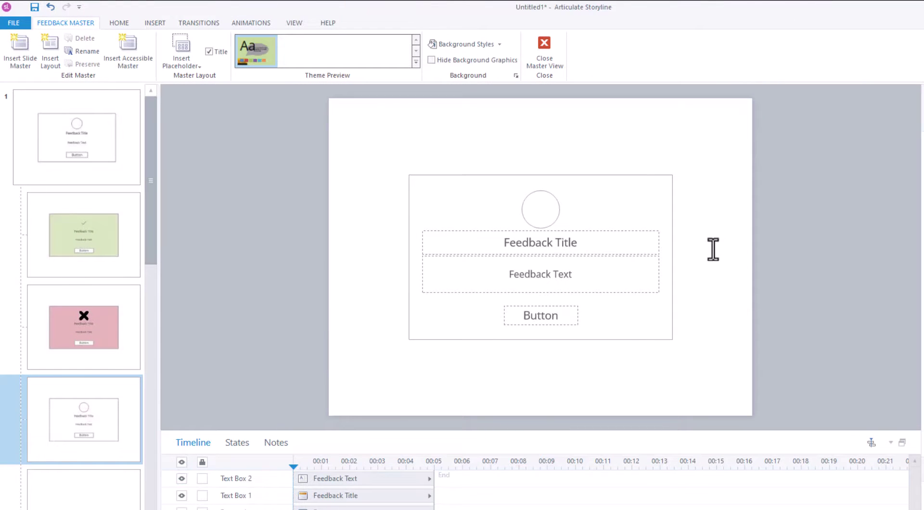
Insert a text box containing "?" over the empty circle on the Try Again layout
click(156, 23)
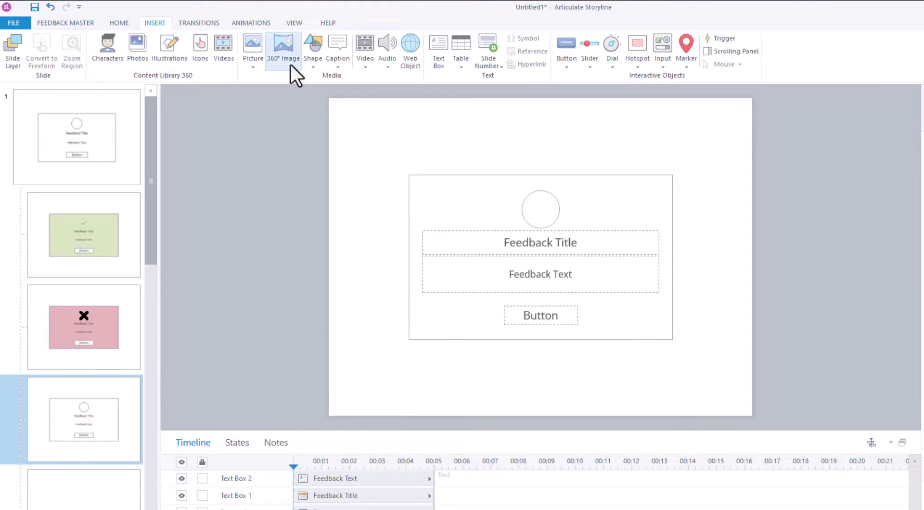
click(447, 48)
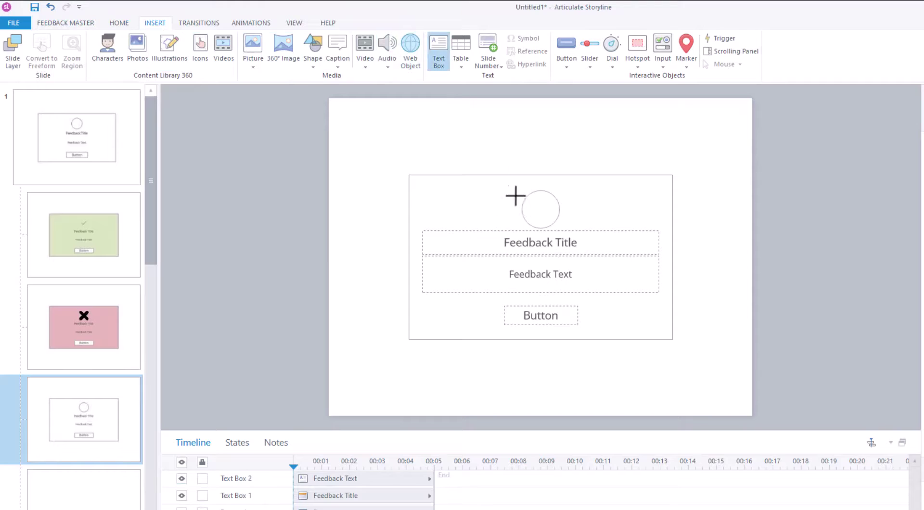
drag(515, 196, 555, 214)
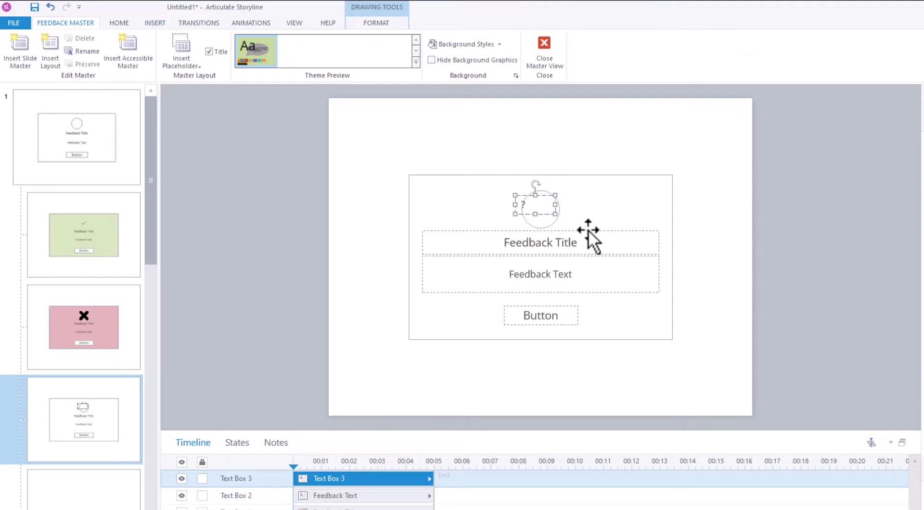
Make the question mark bold and enlarge it to font size 36
click(134, 20)
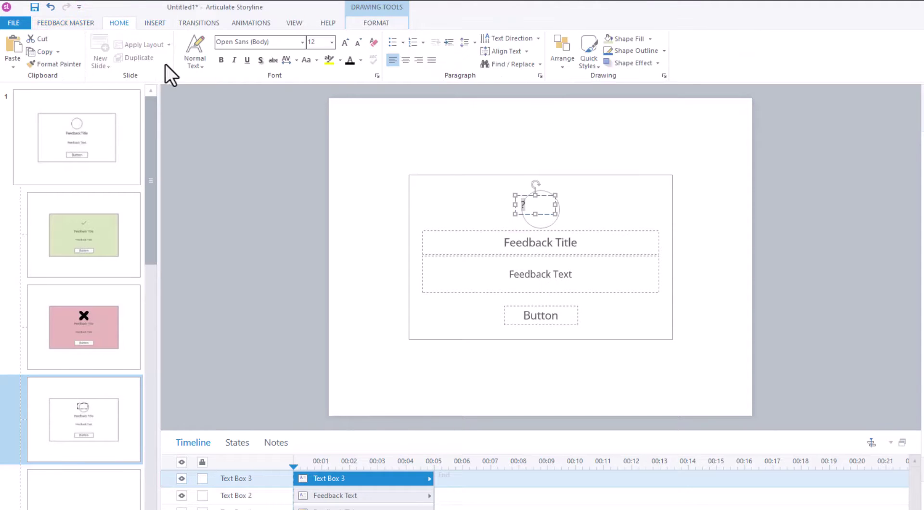
click(221, 60)
click(345, 42)
click(345, 43)
click(345, 43)
click(345, 42)
click(345, 43)
click(345, 42)
click(346, 43)
click(345, 43)
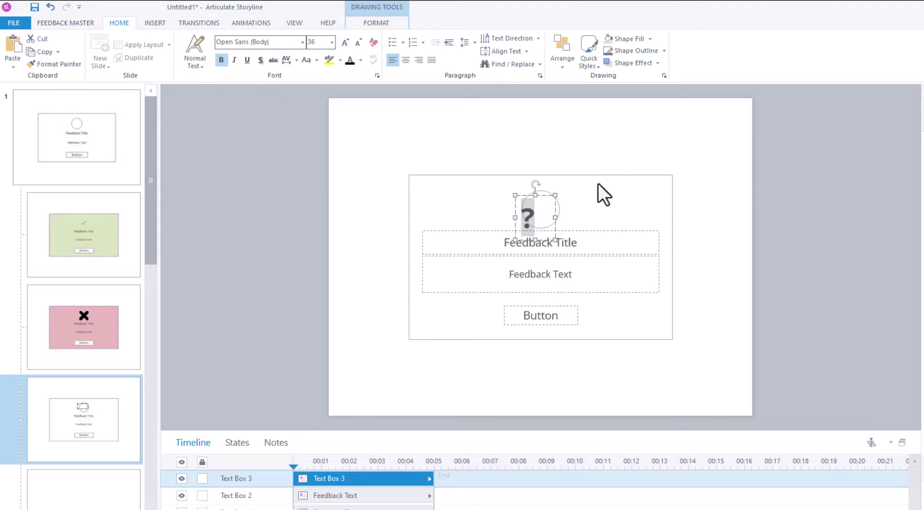
Move the question mark's text box so the character sits centered inside the circle
drag(550, 196, 567, 187)
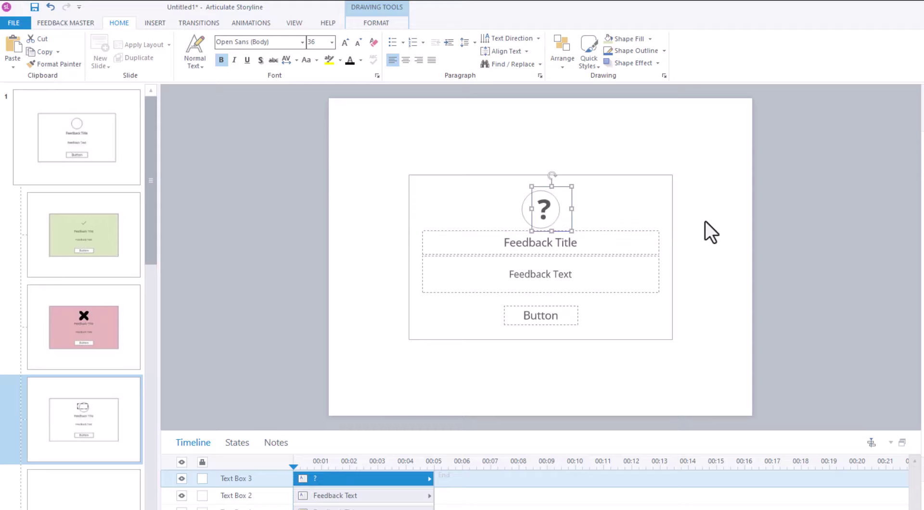
key(Left)
key(Left)
key(Left)
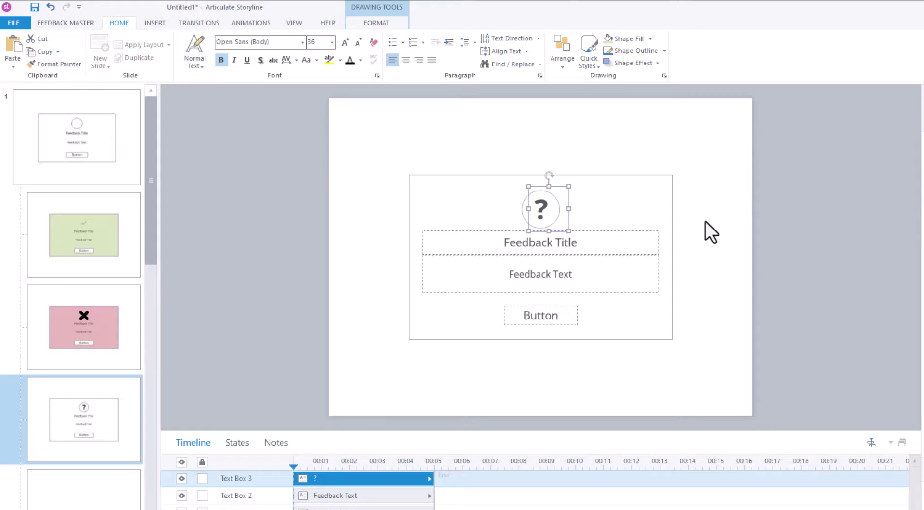
click(377, 25)
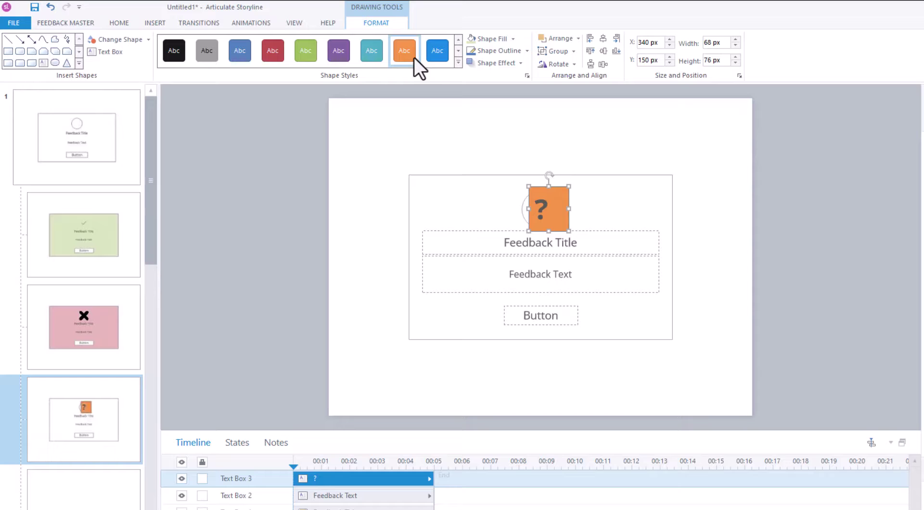
key(ctrl+z)
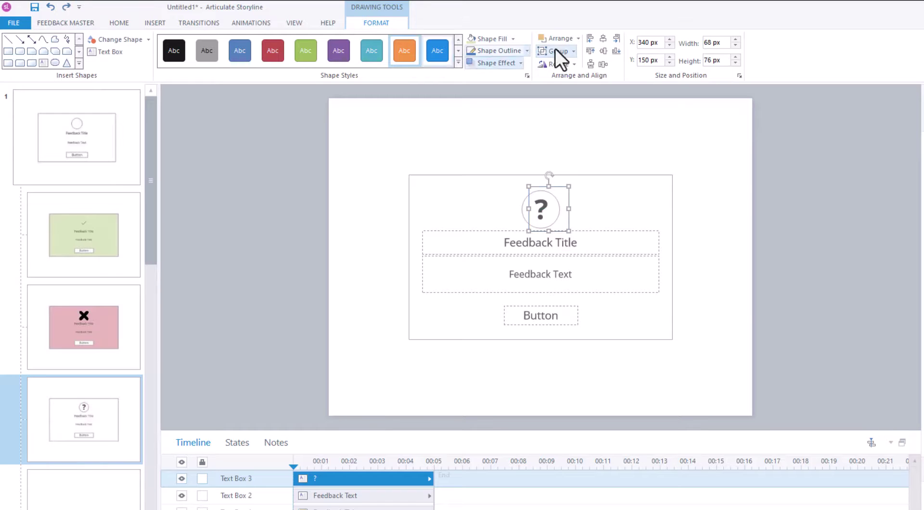
click(540, 196)
Change the question mark's font color to the orange theme color and close the Feedback Master
click(119, 22)
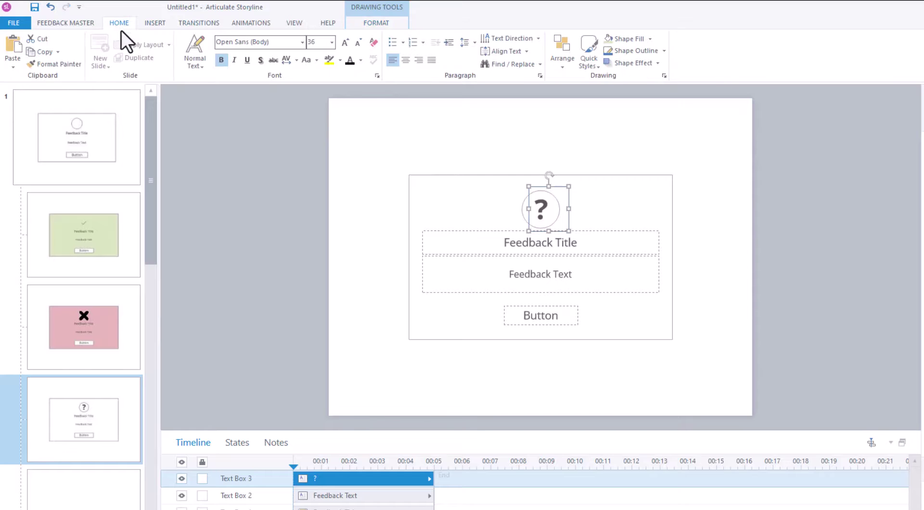
click(361, 61)
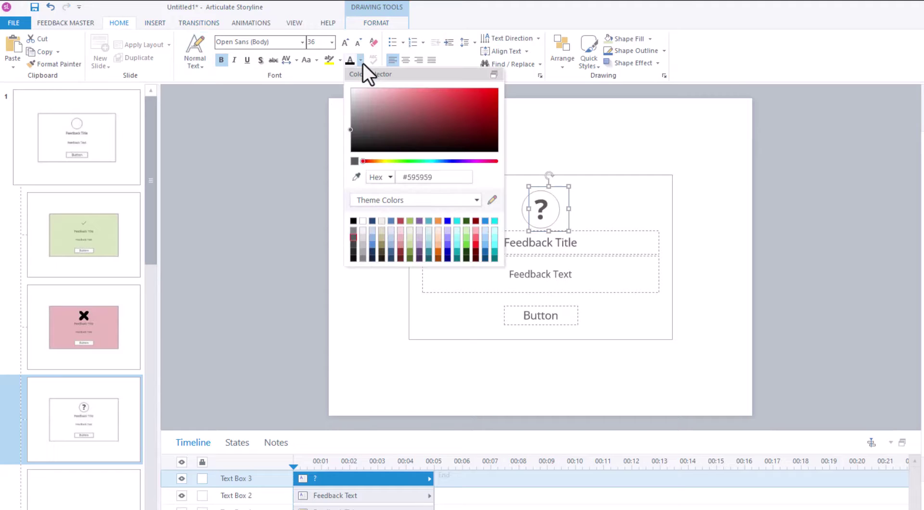
click(439, 224)
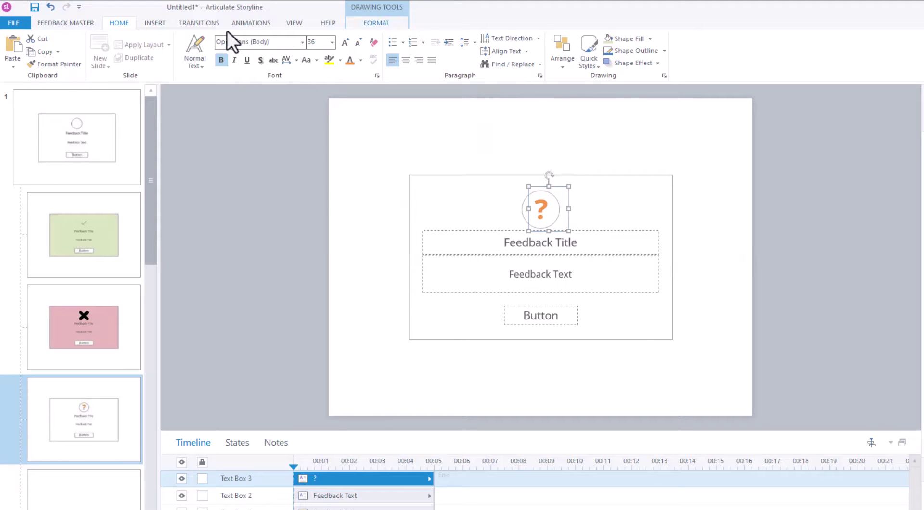
click(74, 25)
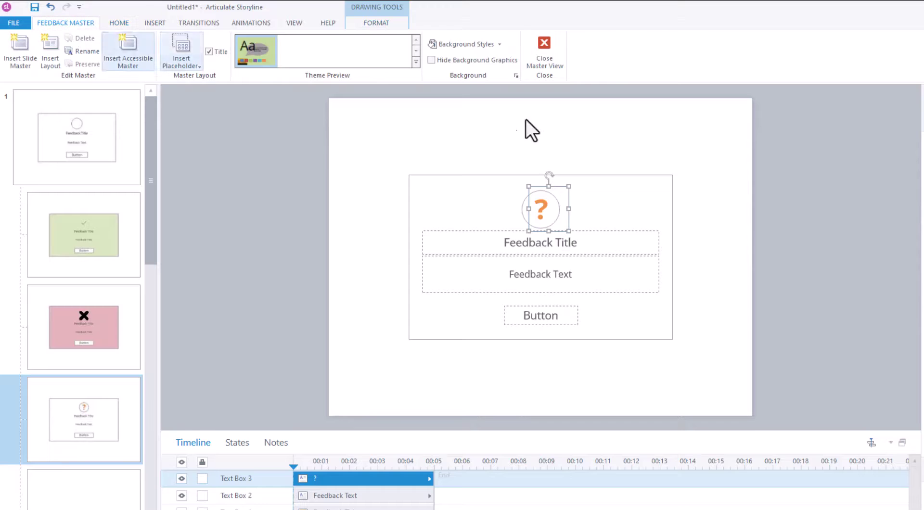
click(553, 44)
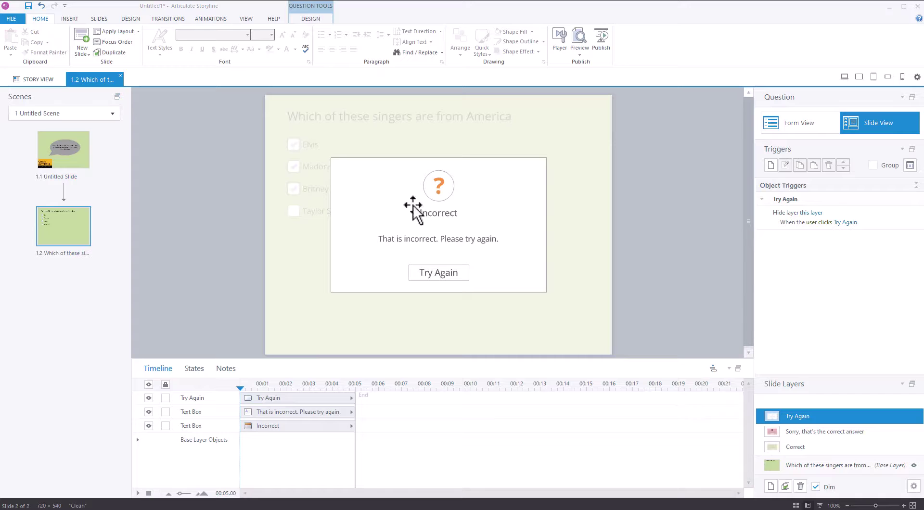
Replace the Try Again layer's title "Incorrect" with "Not quite, please try again"
click(424, 217)
drag(457, 217, 384, 213)
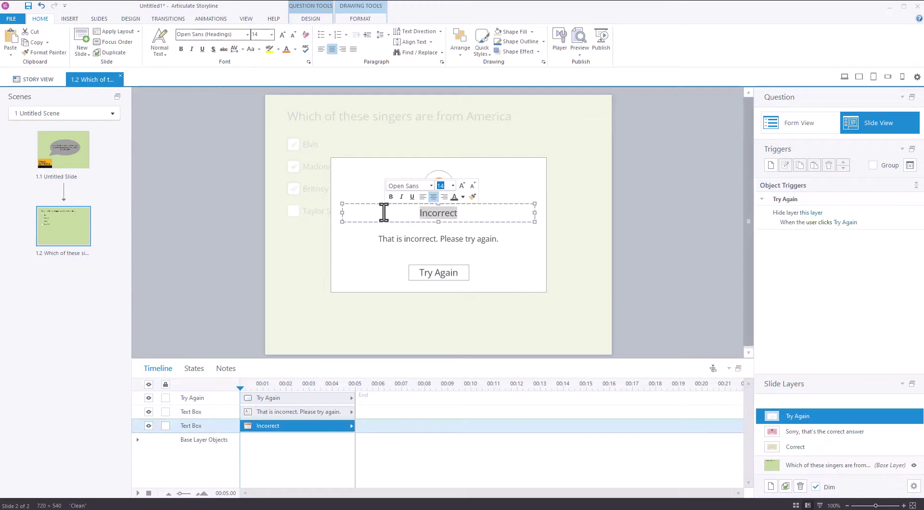
text(Not quite)
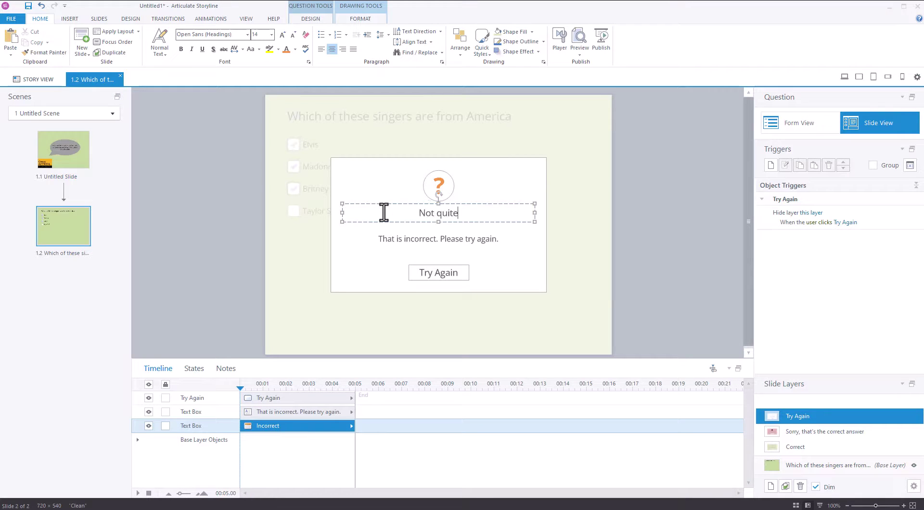
text(, please try again)
Delete the feedback text box "That is incorrect. Please try again." and its placeholder from the Try Again layer
click(524, 239)
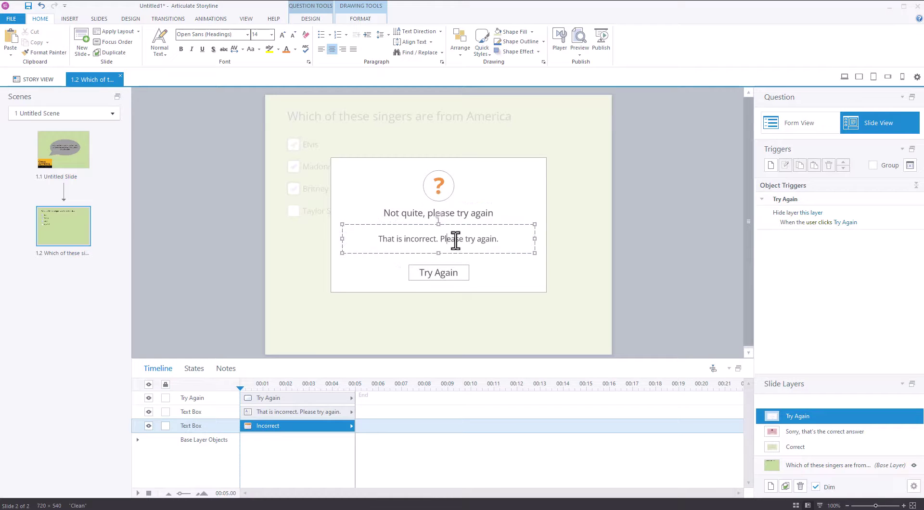
drag(501, 240, 377, 231)
click(360, 226)
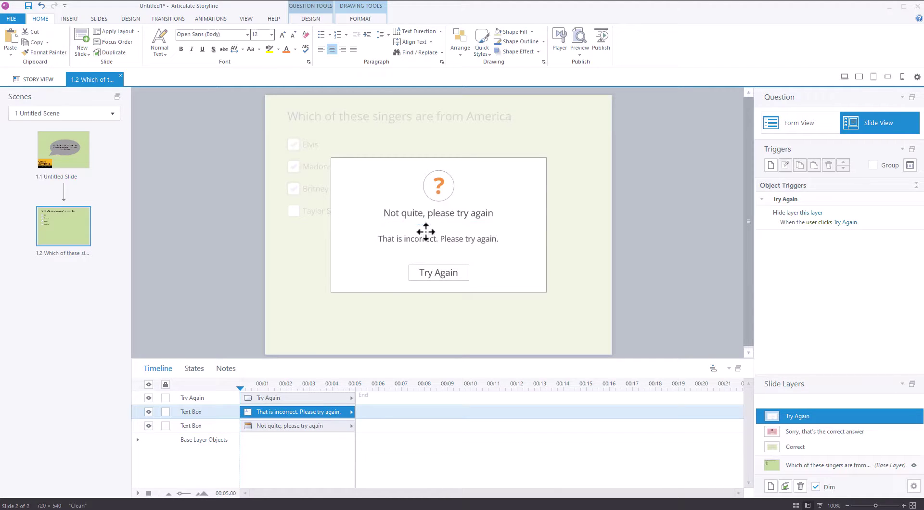
key(Delete)
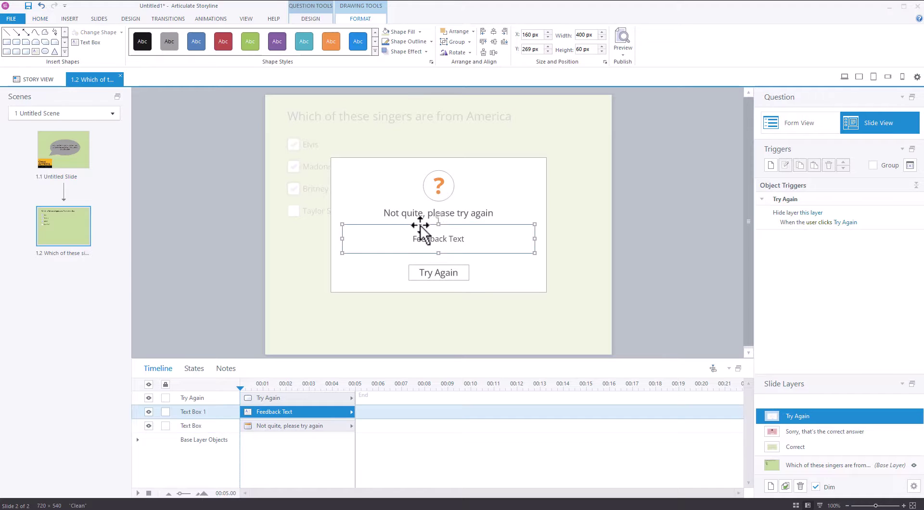
key(Delete)
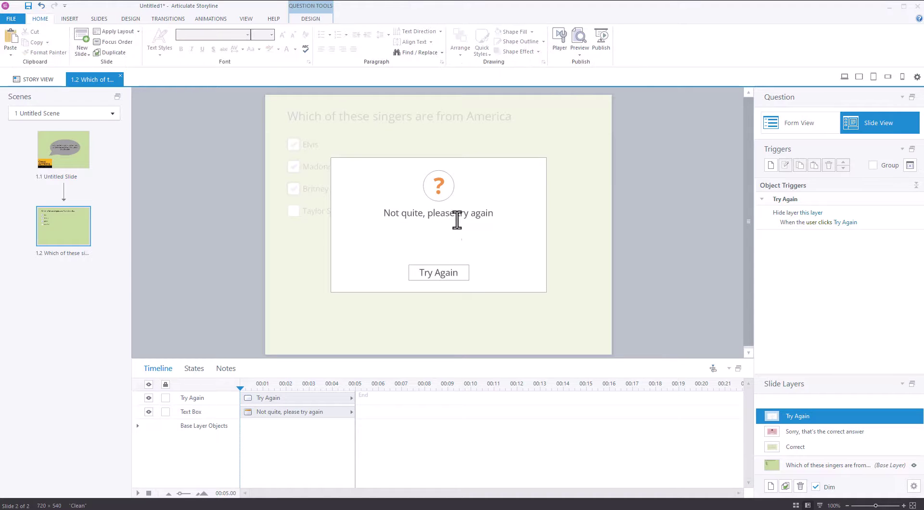
Move the Try Again layer's title down into the space between the question mark icon and the Try Again button
click(457, 220)
drag(477, 204, 476, 228)
click(561, 313)
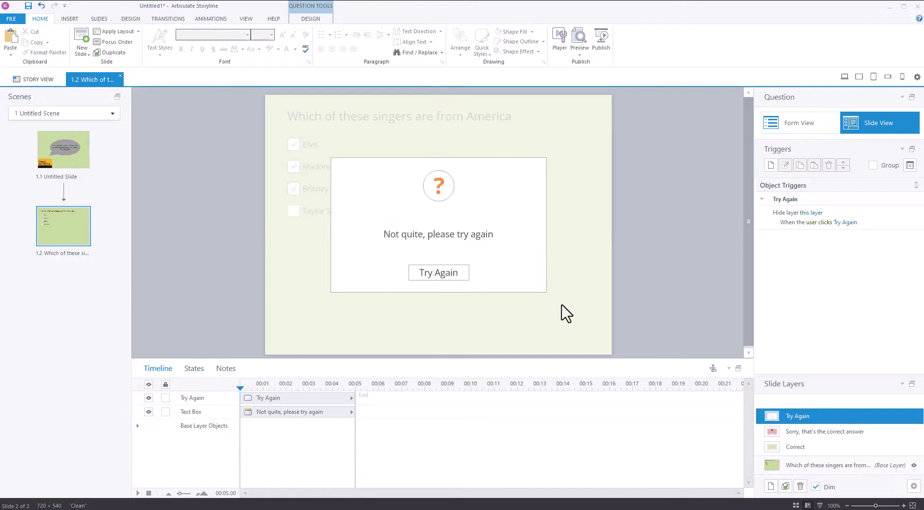
Return to the question's base layer and insert a built-in Multiple Choice graded question slide after it
click(813, 466)
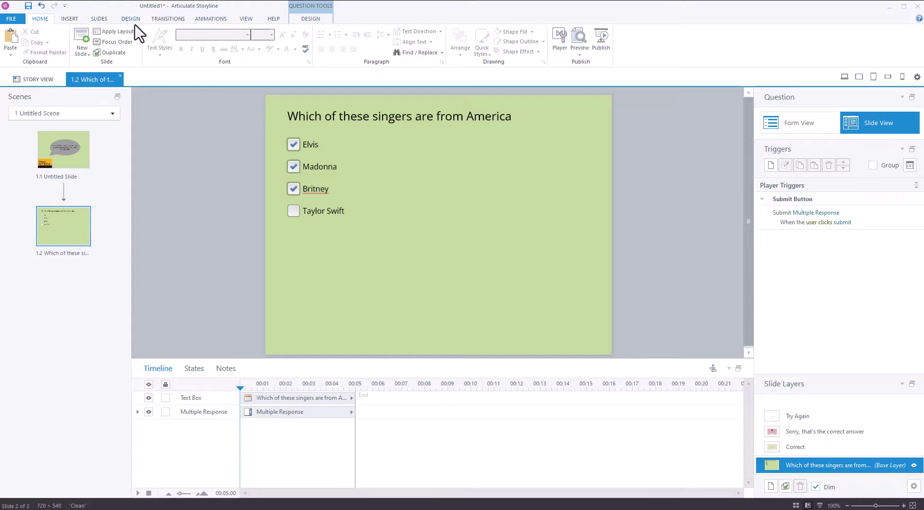
click(101, 20)
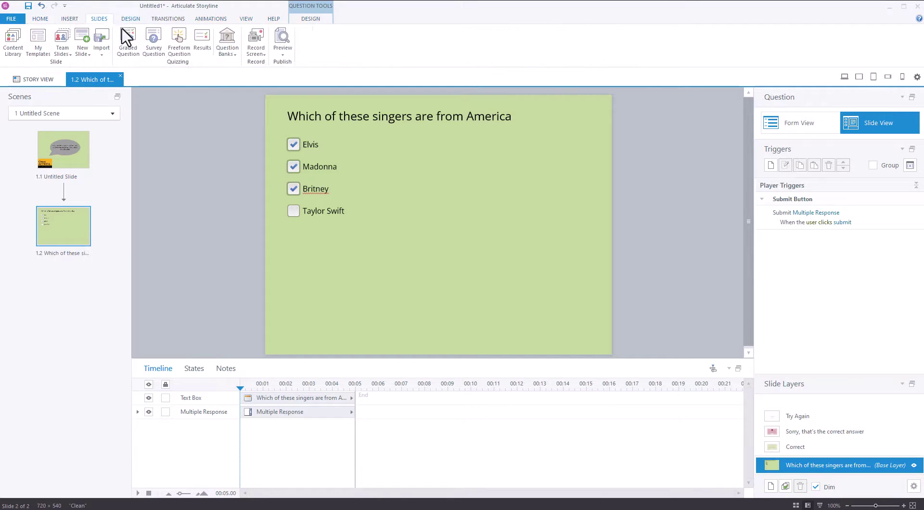
click(127, 39)
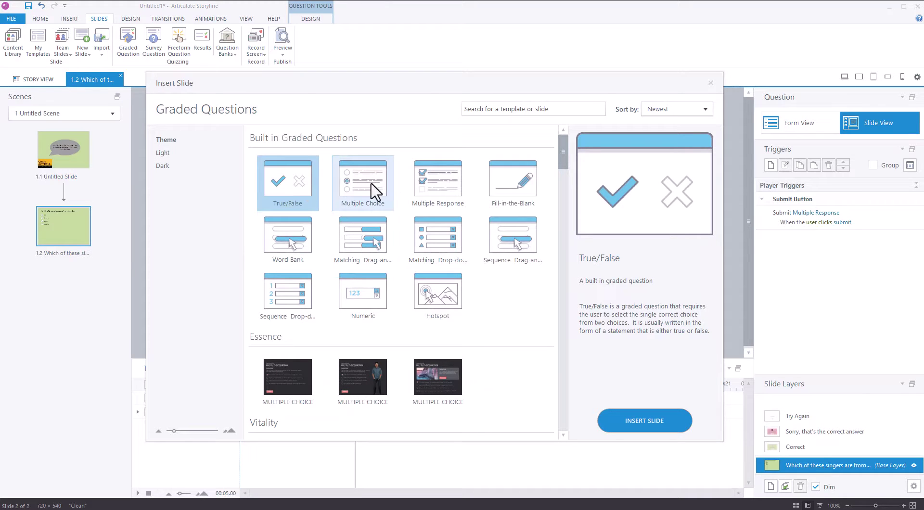
click(369, 190)
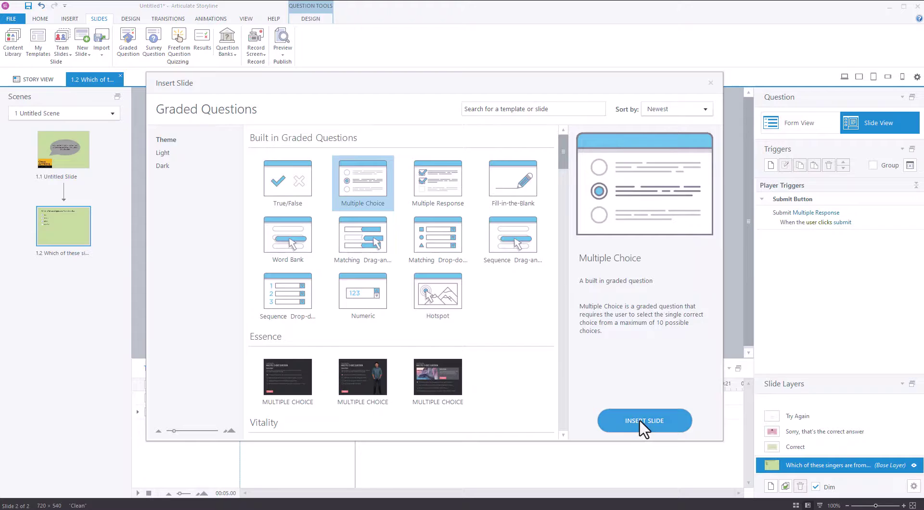
click(640, 421)
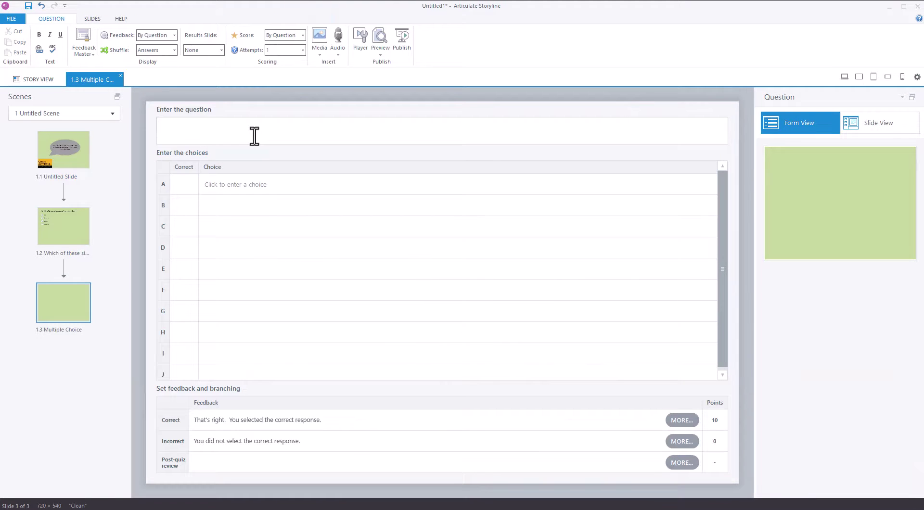
Enter "Test" as the new question's text, with the choices 1, 2 and 3
click(255, 186)
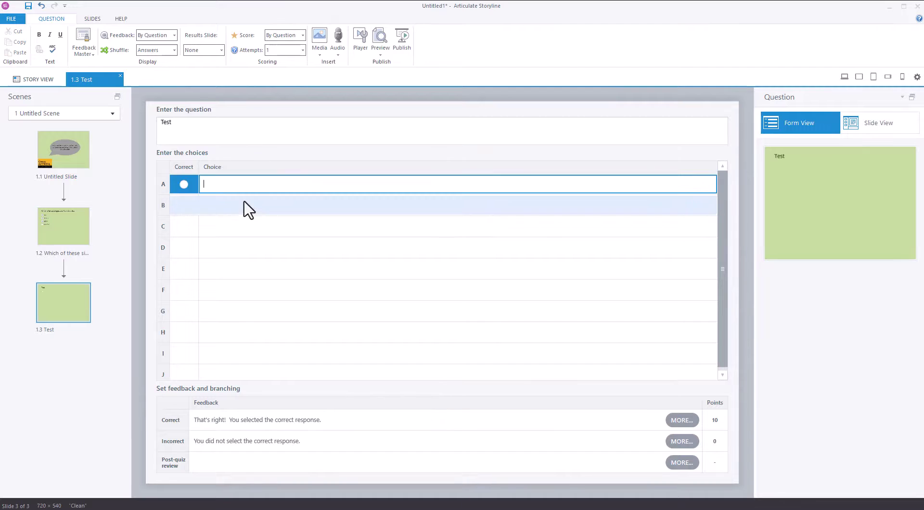
text(1)
key(Return)
text(2)
key(Return)
text(4)
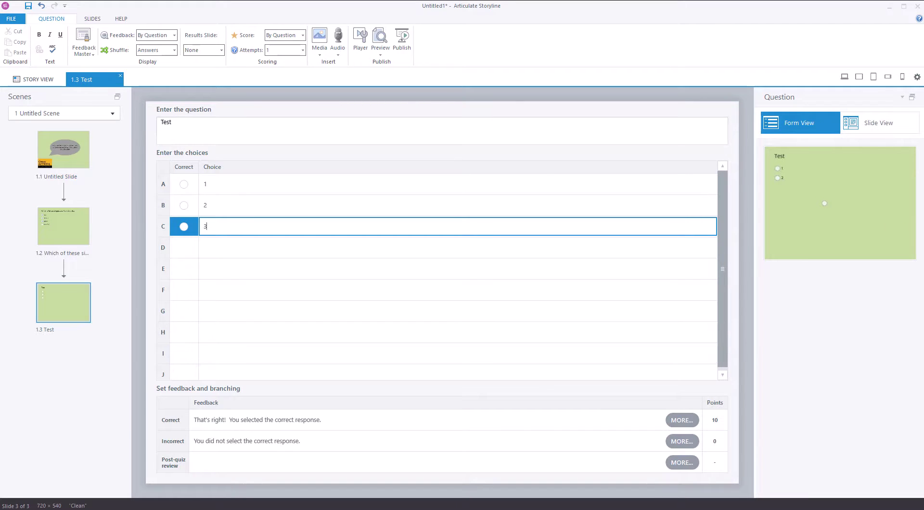
Examine the icons, background colors and texts of the Test question's Correct and Incorrect layers in Slide View
click(869, 127)
click(247, 176)
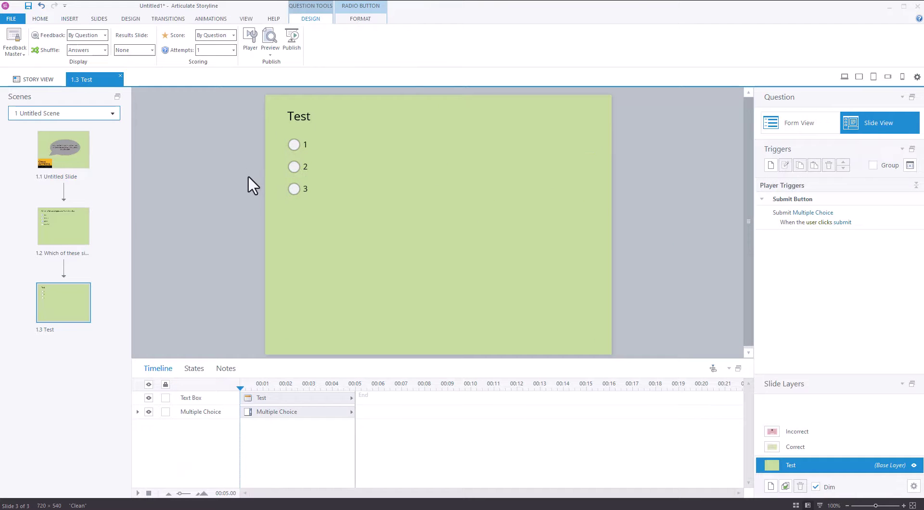
click(818, 448)
click(819, 432)
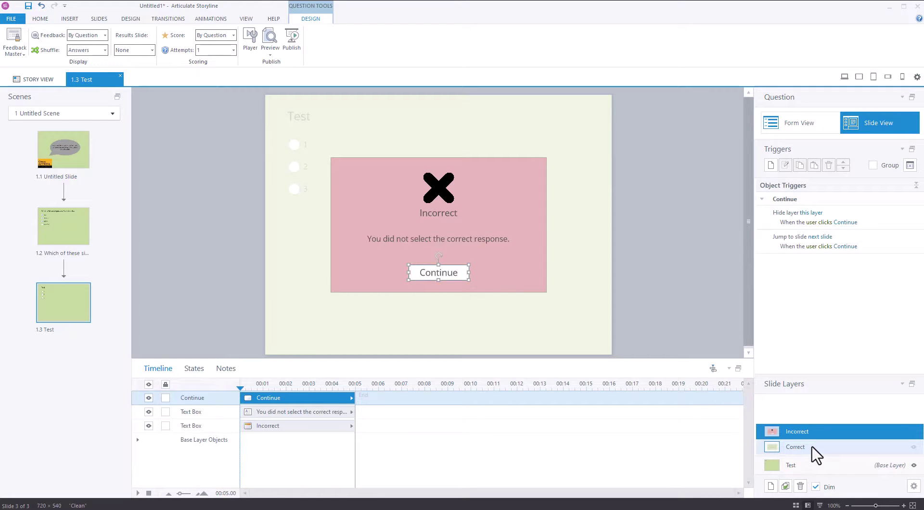
click(818, 447)
click(819, 431)
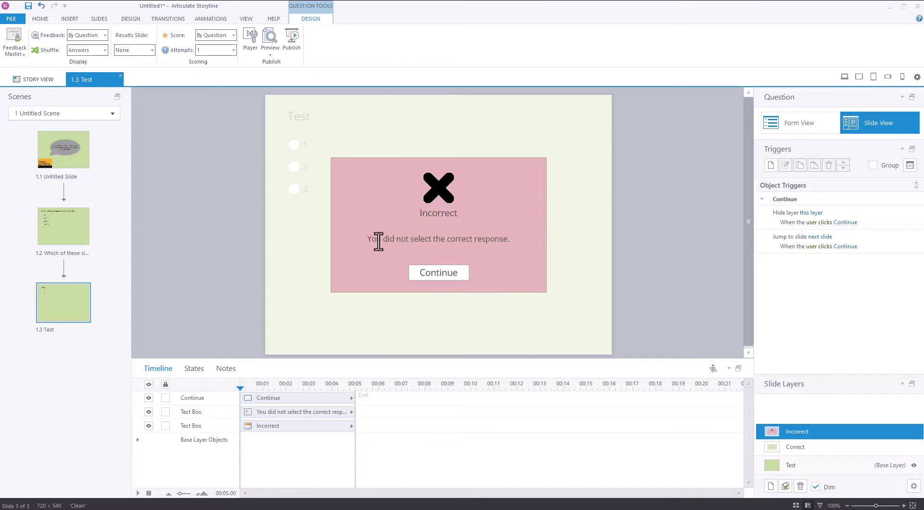
drag(378, 242, 506, 241)
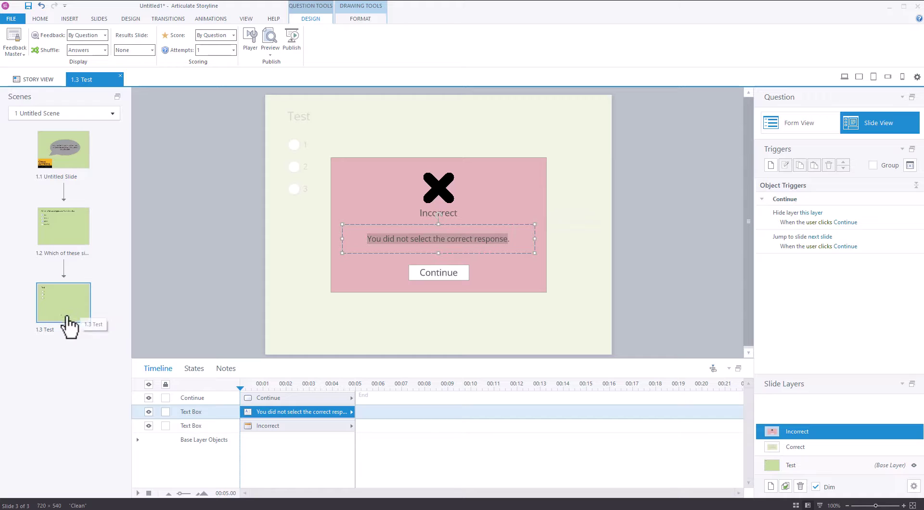
click(413, 239)
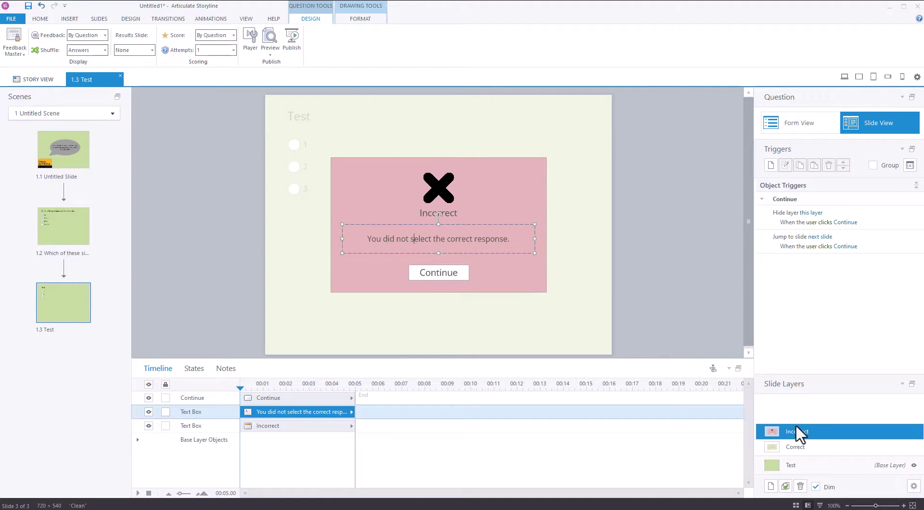
click(770, 446)
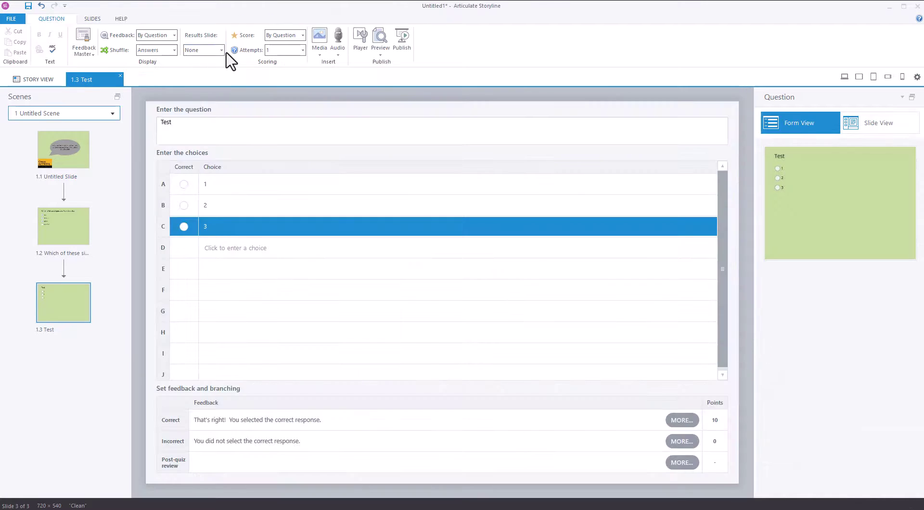
Set the Test question's number of attempts to 2
click(868, 127)
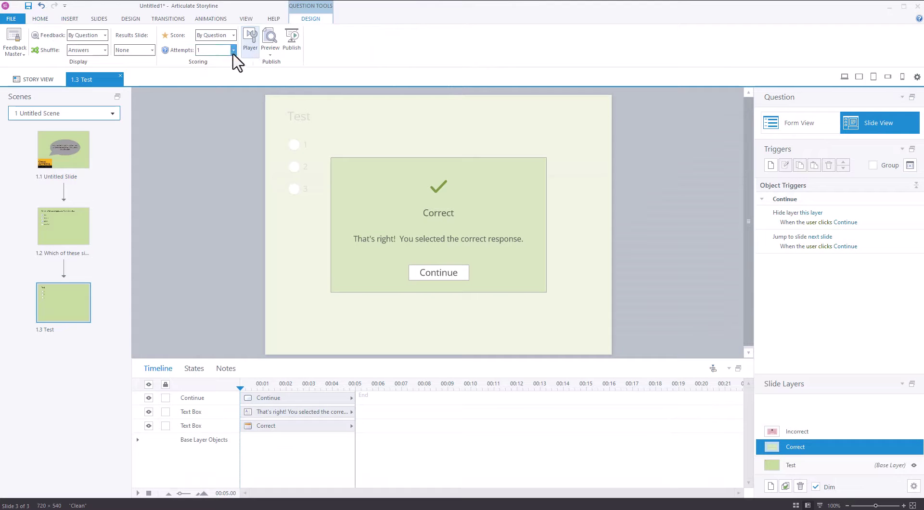
click(233, 51)
click(206, 77)
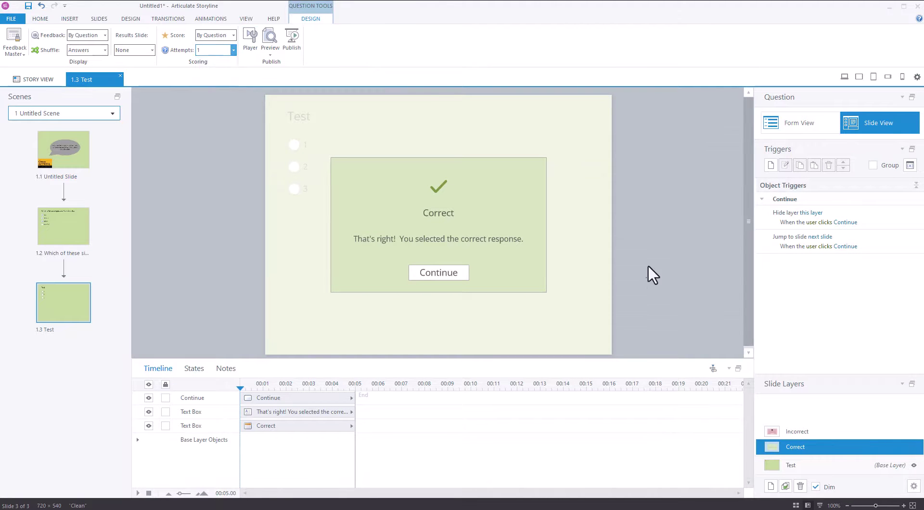
Examine the Test question's Try Again layer, including its icon, title and feedback text, and return to the base layer
click(821, 419)
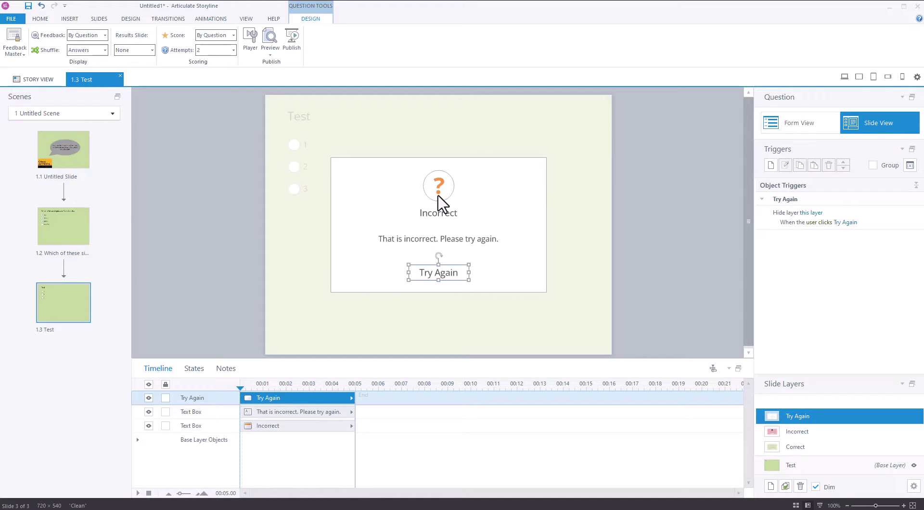
click(436, 213)
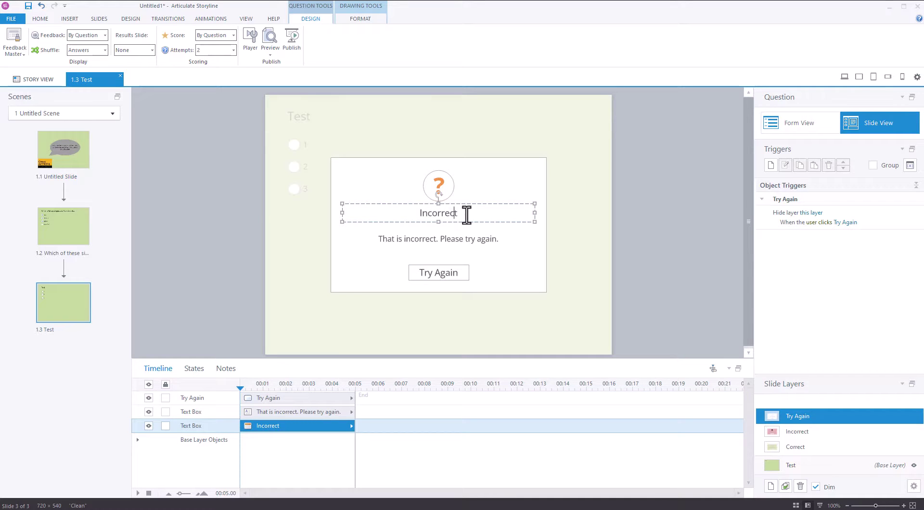
double_click(436, 213)
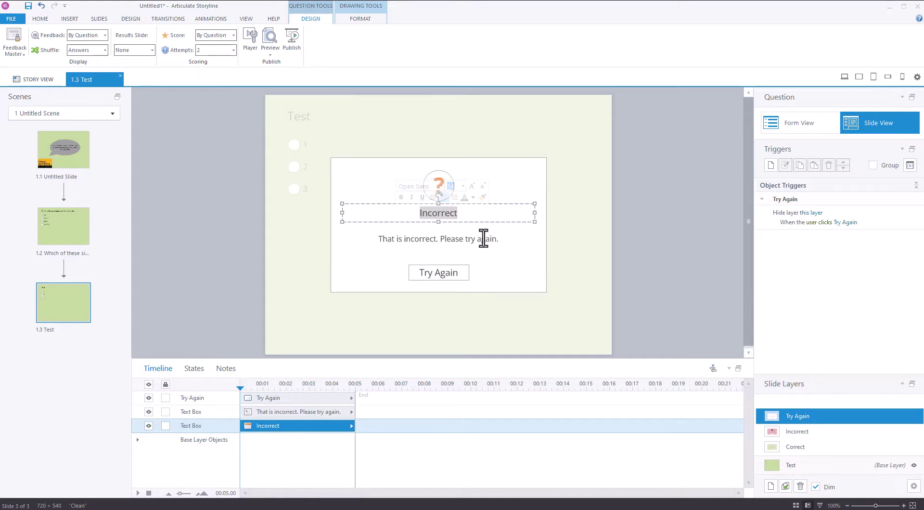
click(441, 240)
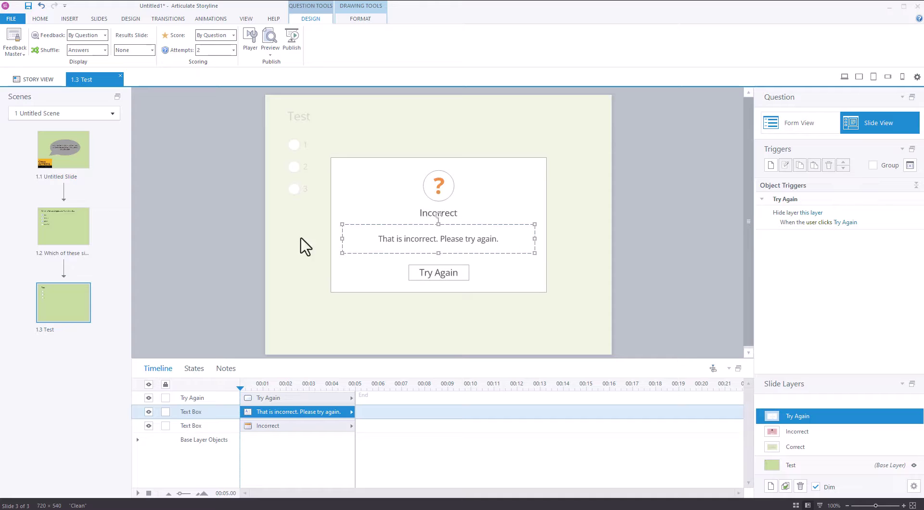
click(796, 447)
click(72, 296)
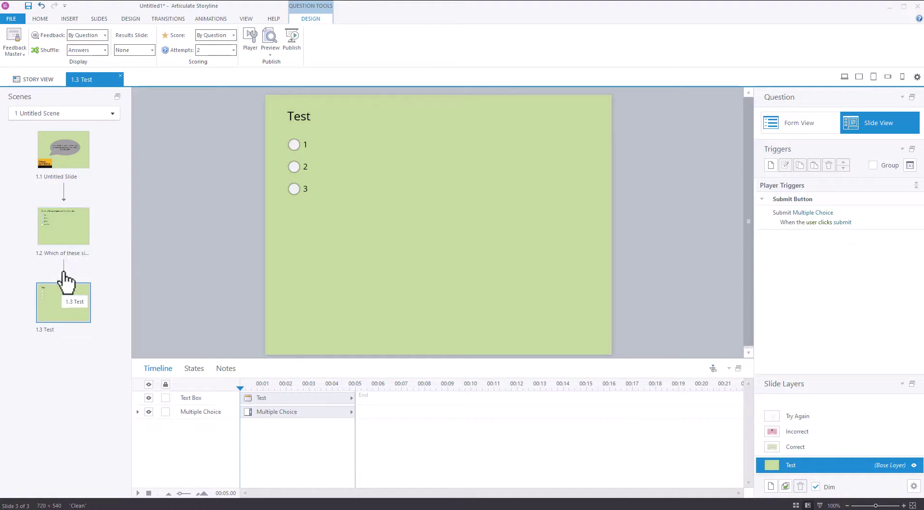
Compare the feedback layers of the singers question with the Test question's Incorrect layer, ending on the Test base layer
click(63, 228)
click(825, 447)
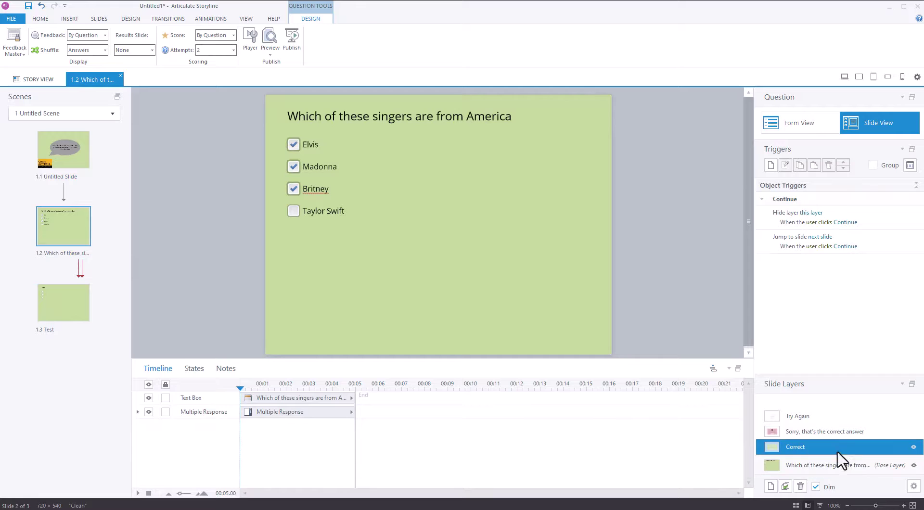
click(807, 433)
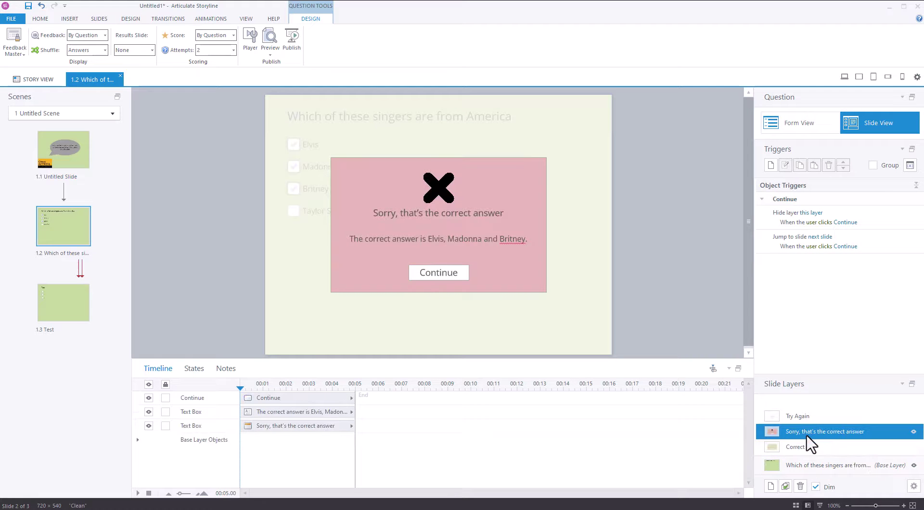
click(794, 465)
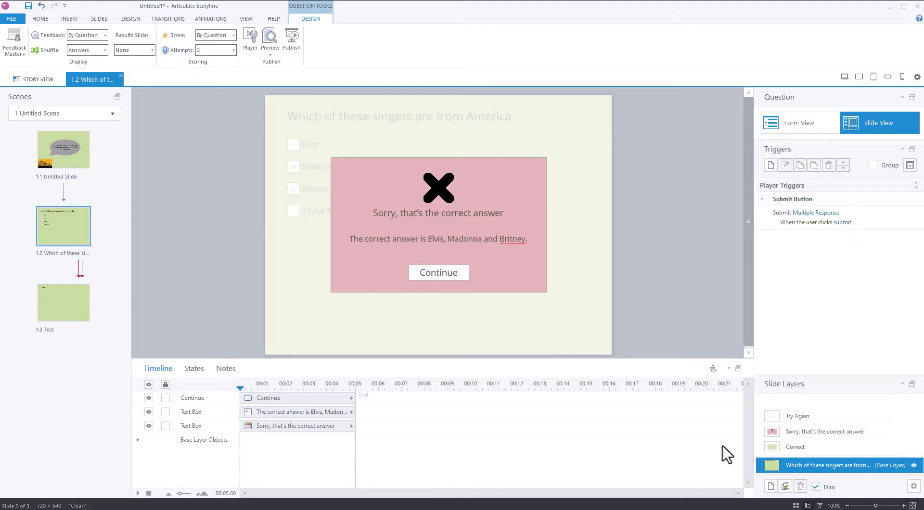
click(42, 303)
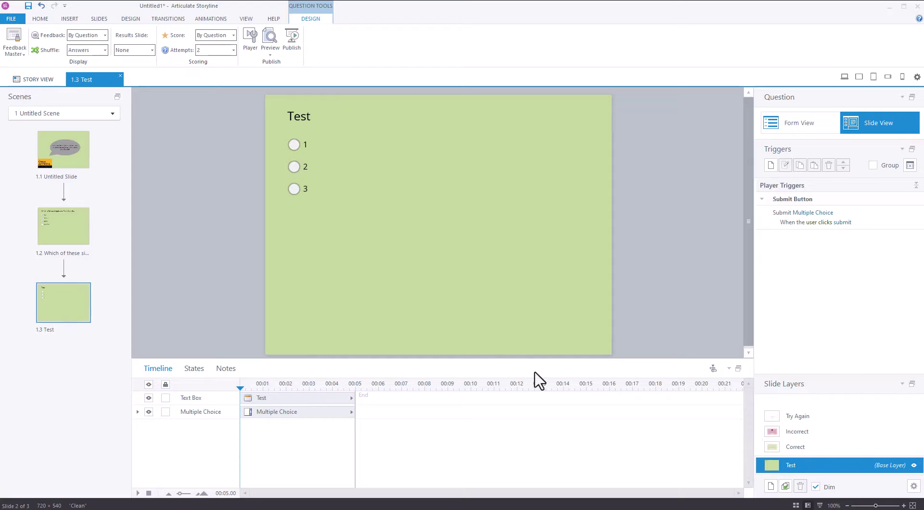
click(809, 435)
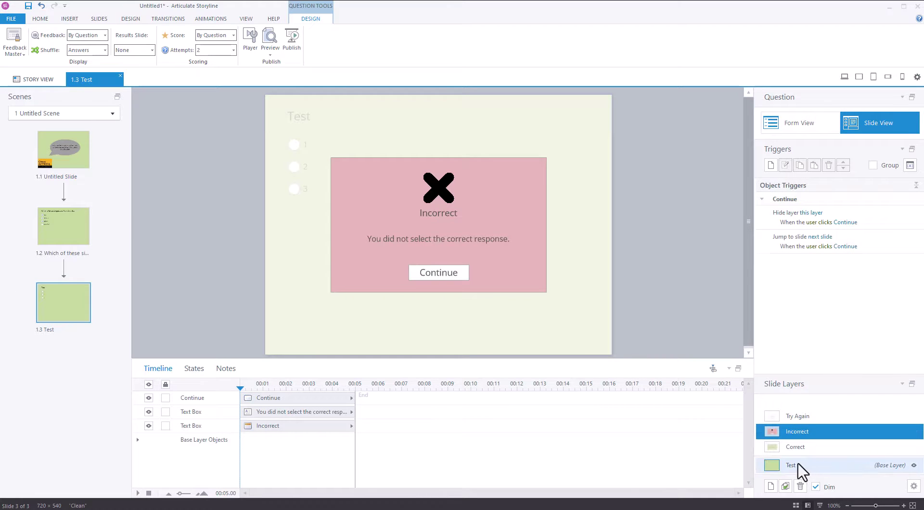
click(794, 465)
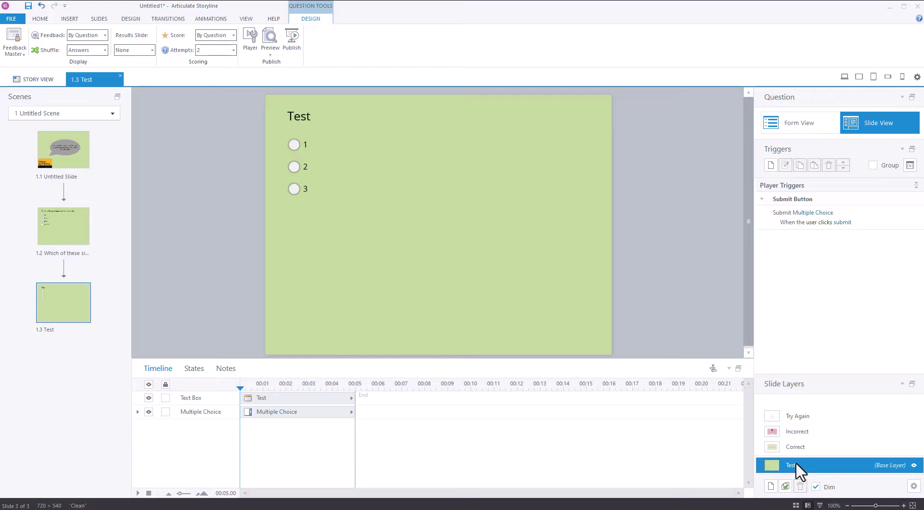